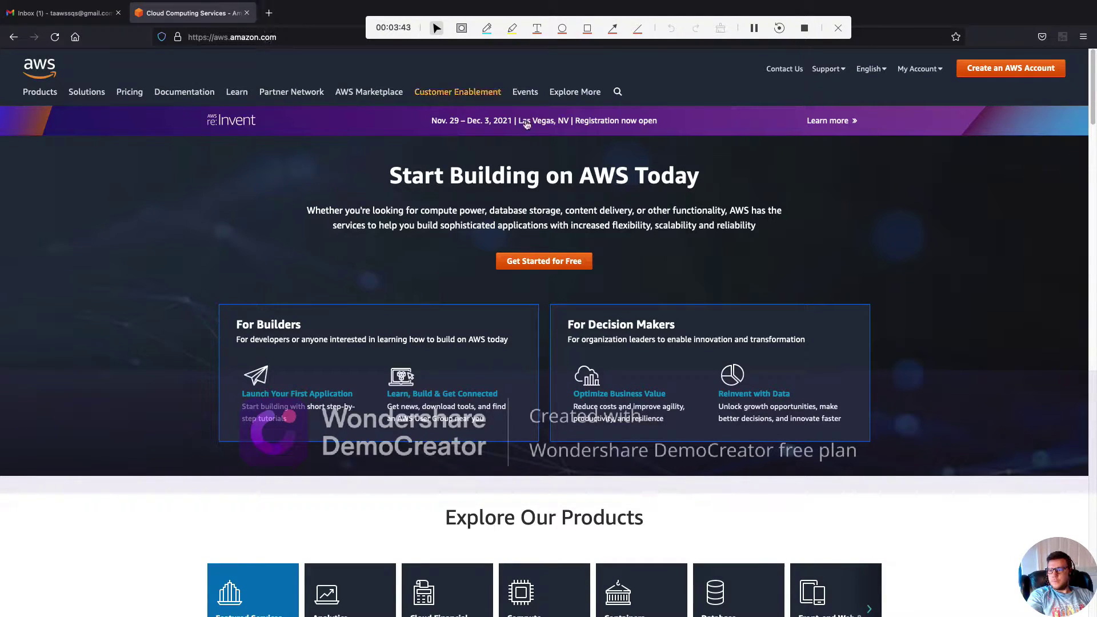
Open the AWS sign-up form and enter the sign-up e-mail address
click(1007, 71)
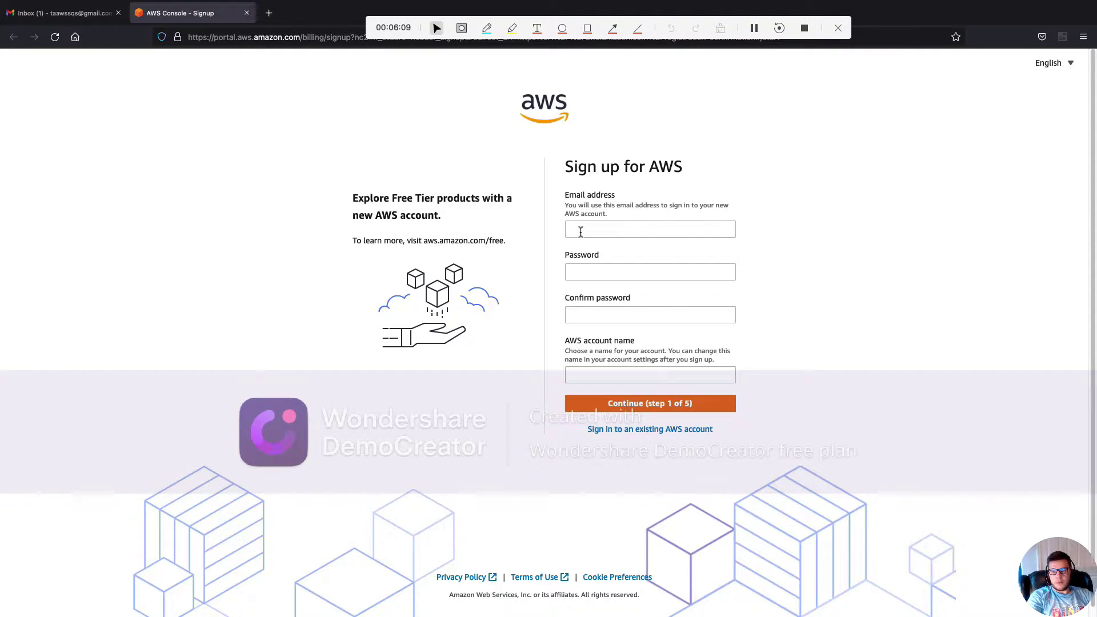
click(581, 231)
key(Tab)
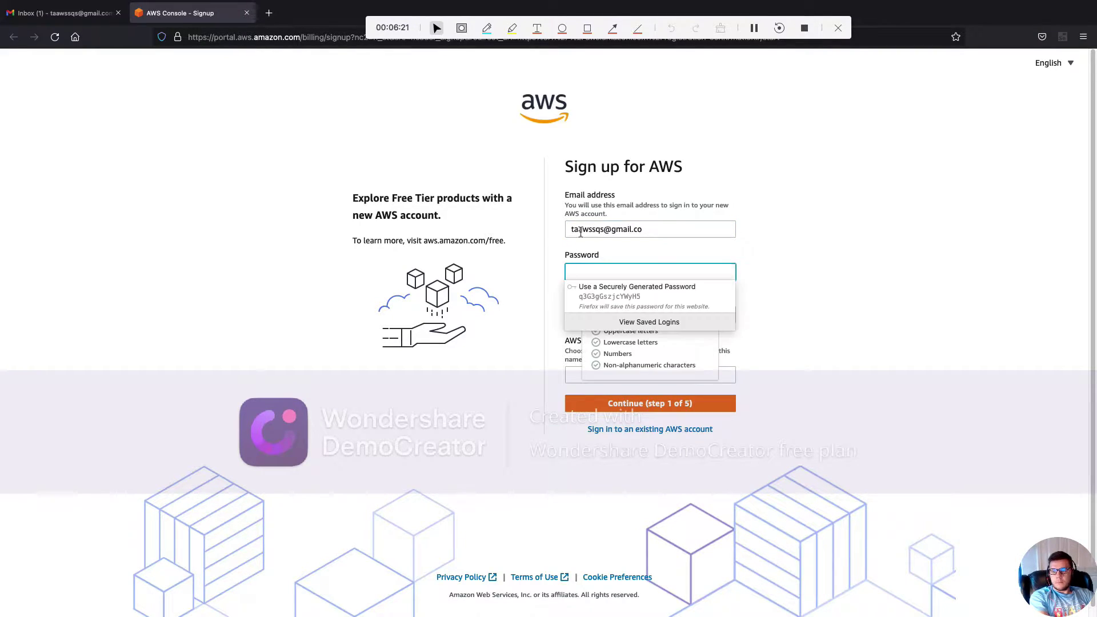
click(661, 227)
text(m)
Fill in the browser-generated password and the account name, then submit step 1
click(606, 272)
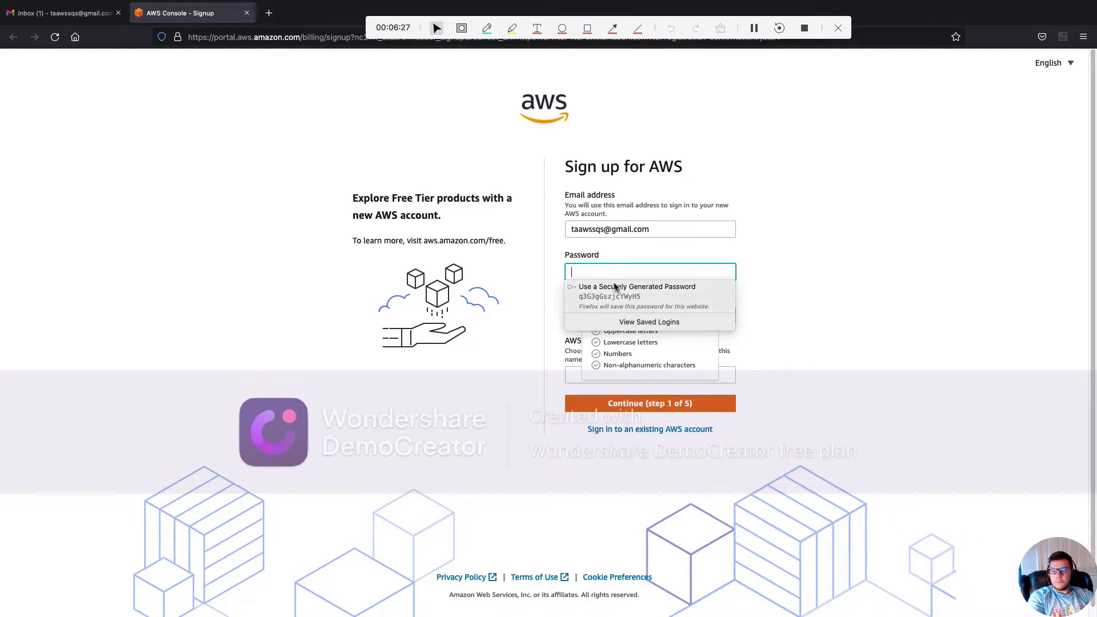
click(617, 289)
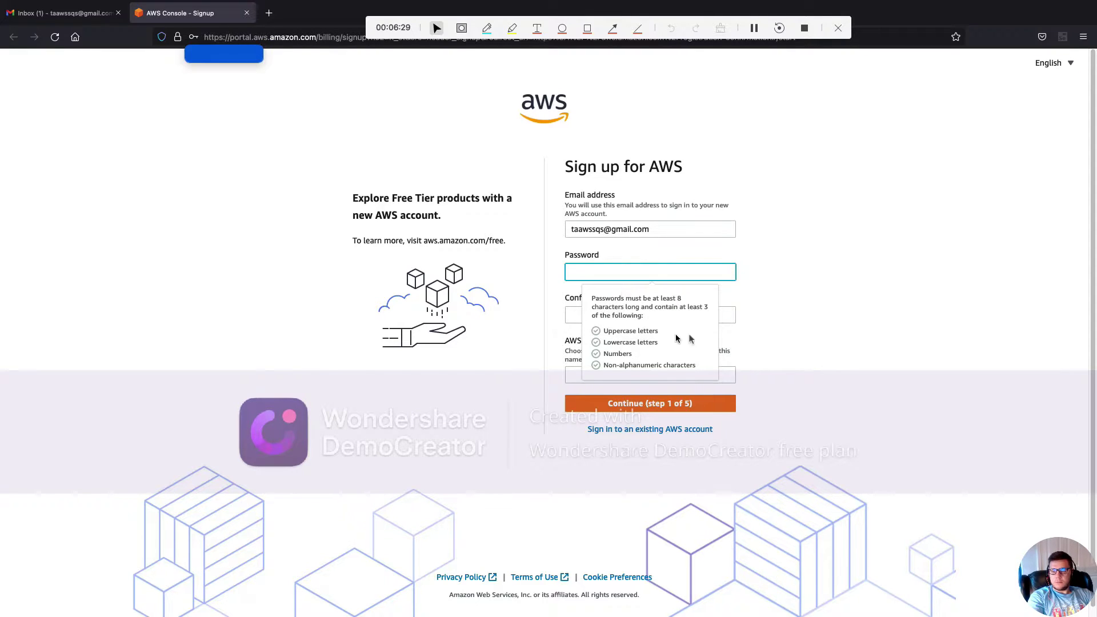
click(822, 315)
click(579, 375)
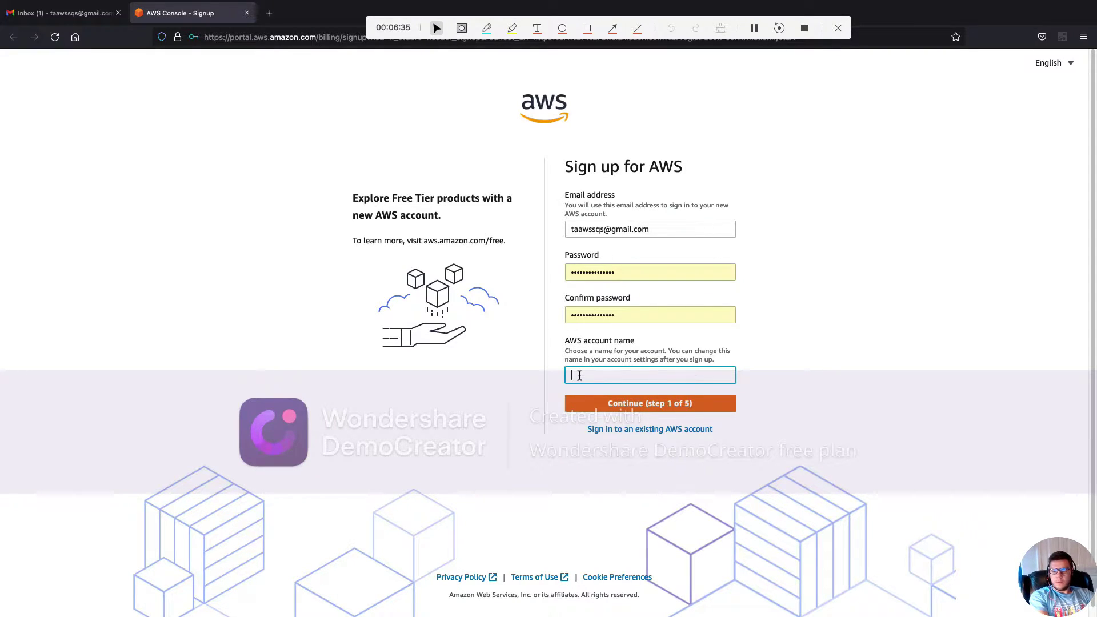
text(taawssqs)
click(653, 410)
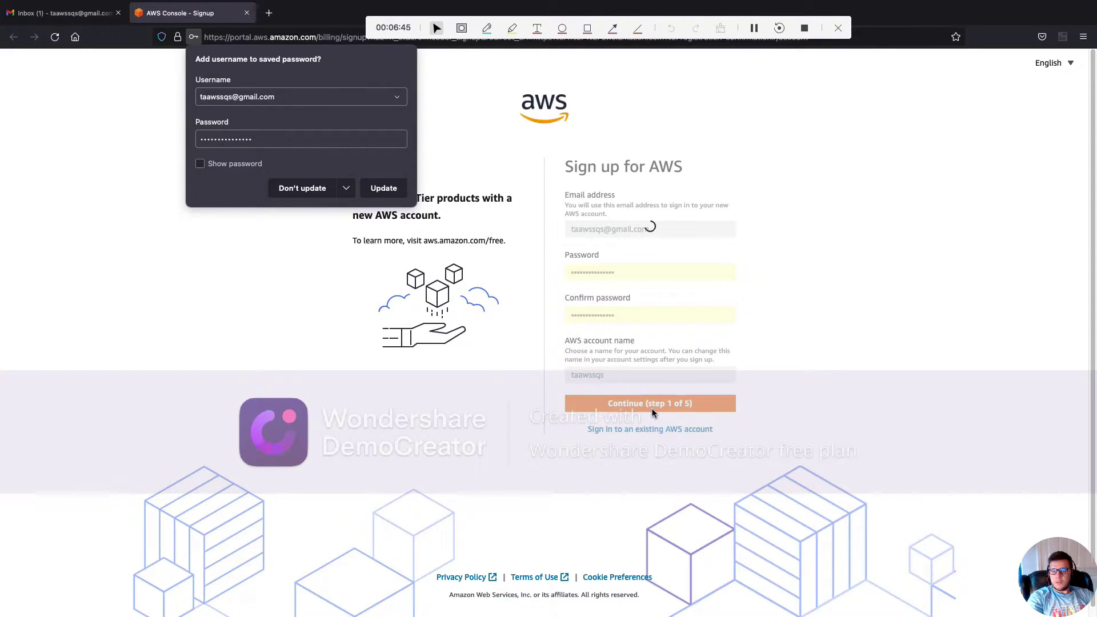
Decline saving the login in the browser and review the remaining sign-up pages
click(306, 193)
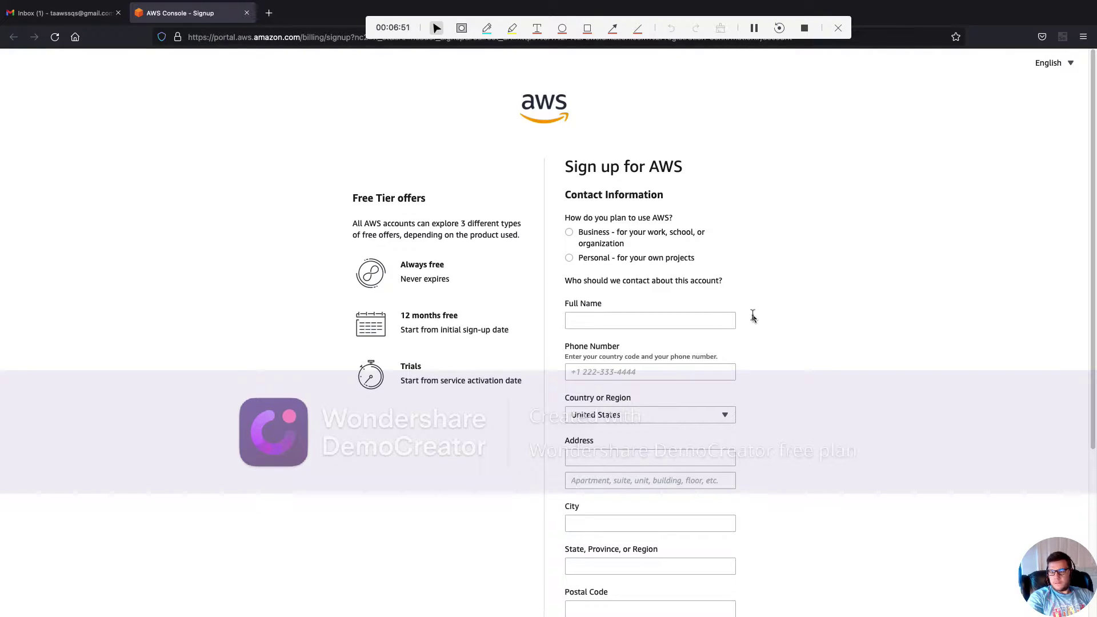
scroll(751, 318, down, 4)
scroll(752, 317, up, 3)
scroll(752, 317, down, 2)
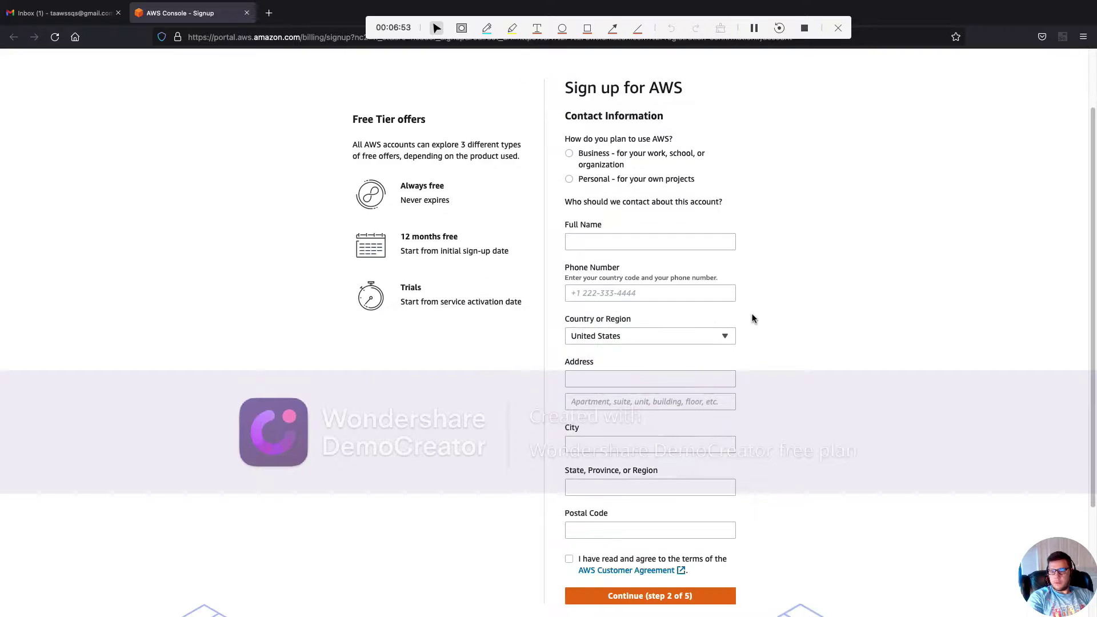
scroll(752, 318, down, 2)
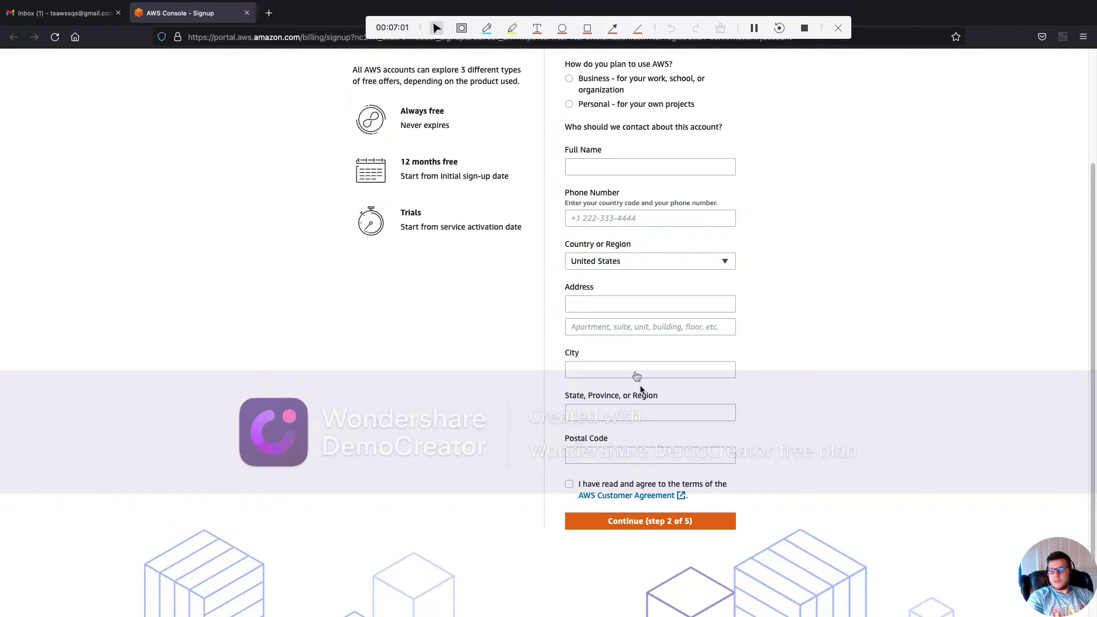
scroll(624, 271, up, 1)
scroll(625, 271, up, 1)
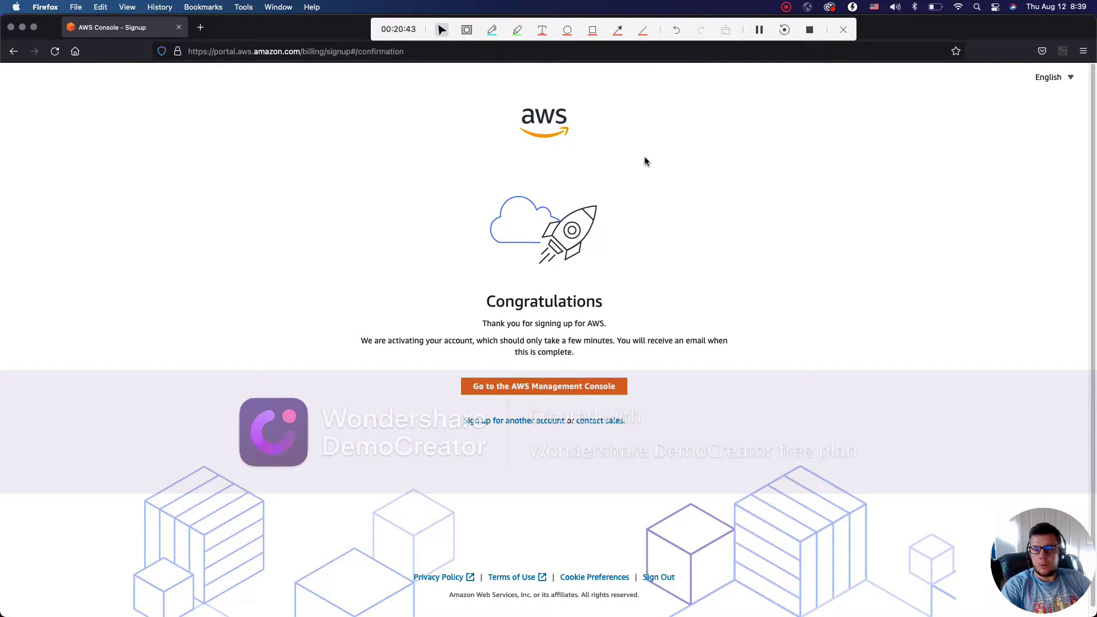
Sign in to the console as the root user with the saved e-mail and password
click(553, 391)
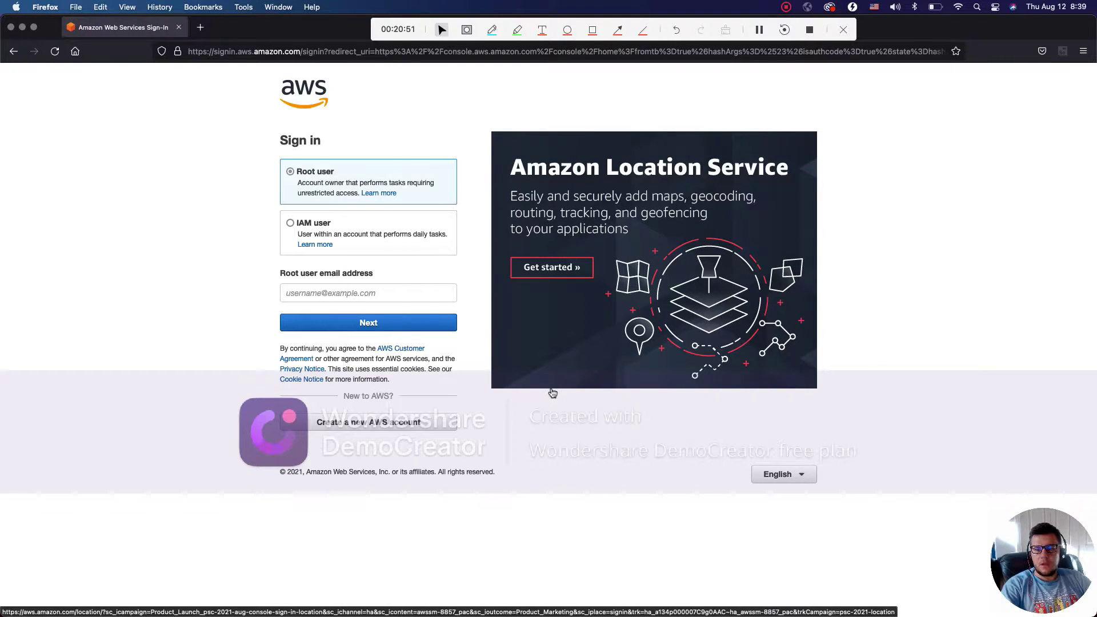
click(338, 292)
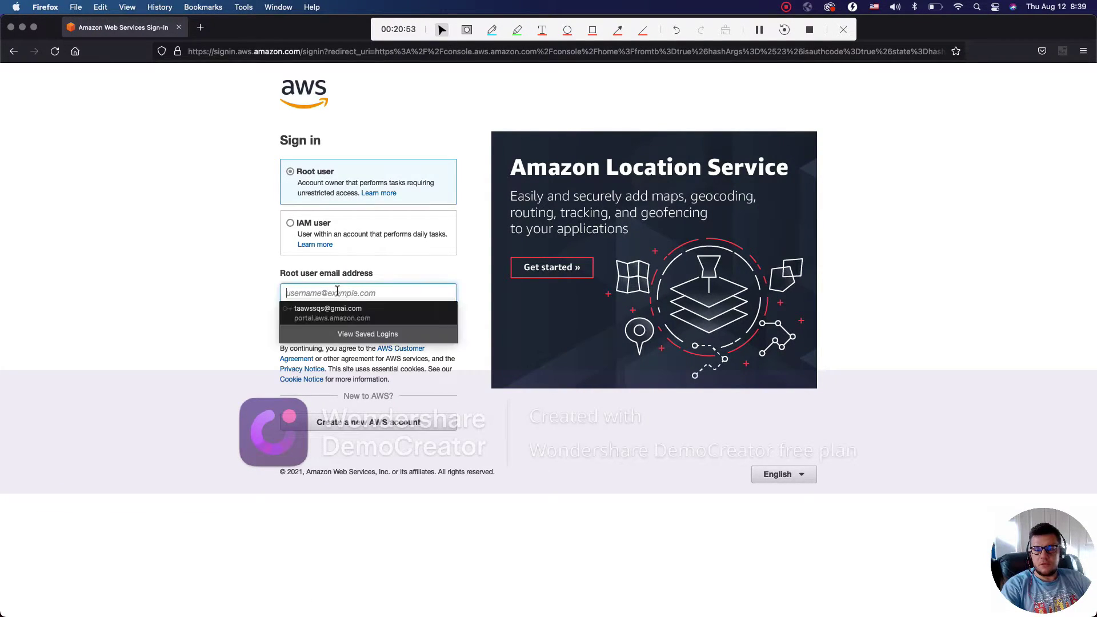
click(338, 310)
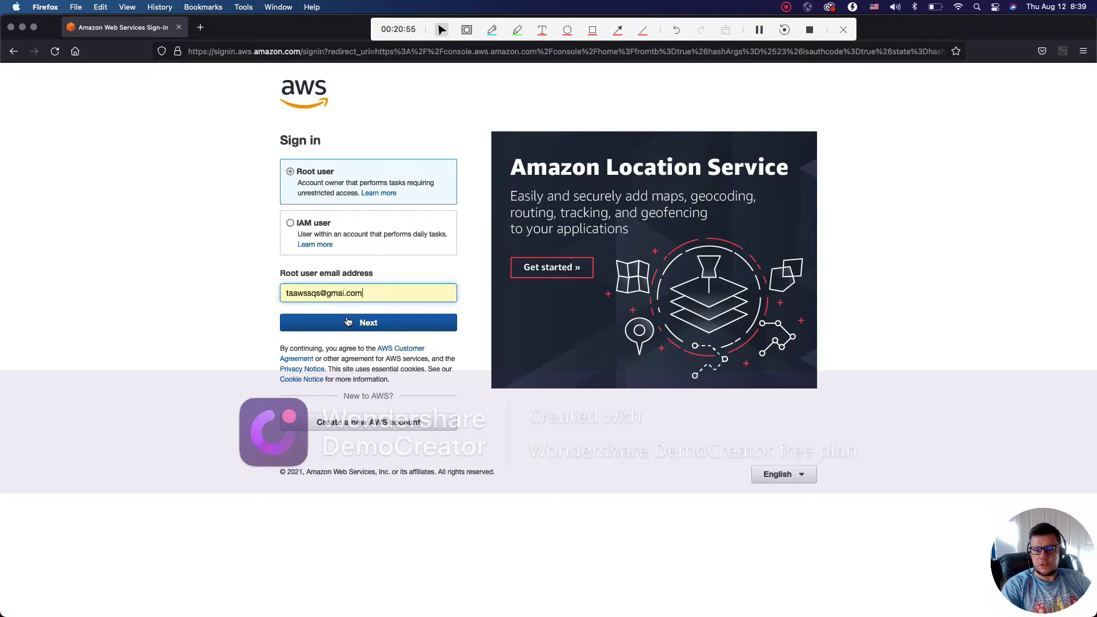
click(346, 321)
click(348, 229)
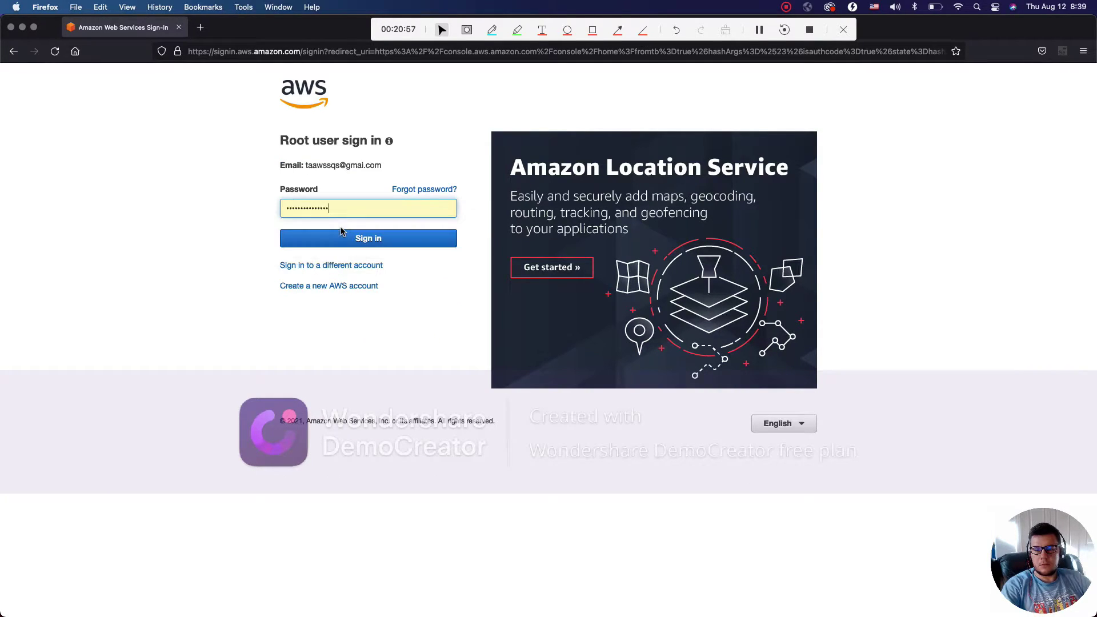
click(349, 248)
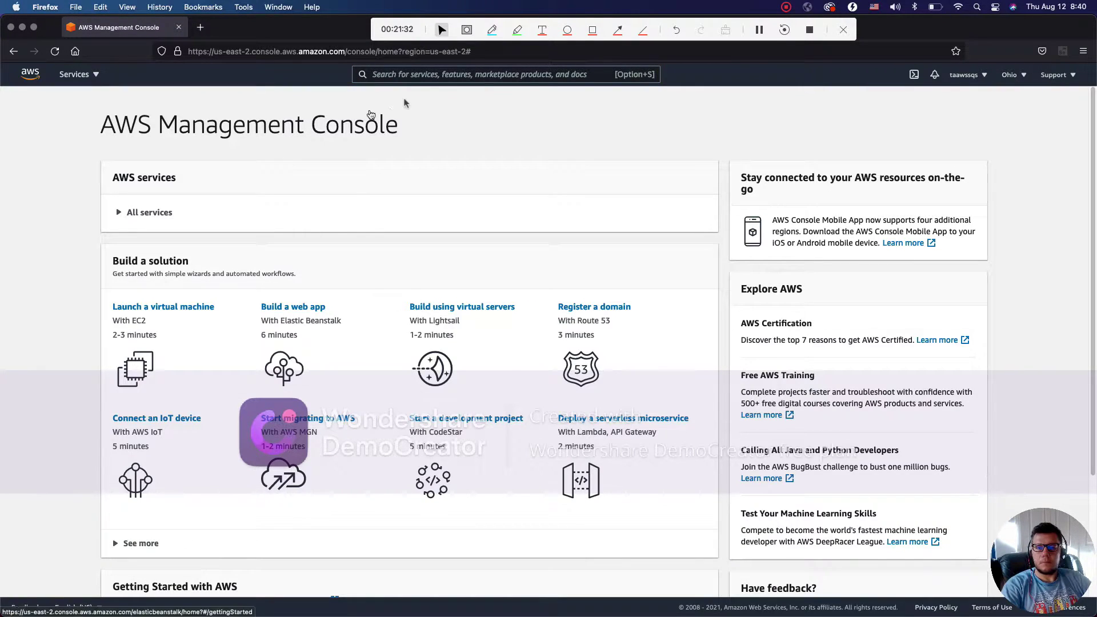
Find IAM through the console search and open its empty Users list
click(407, 69)
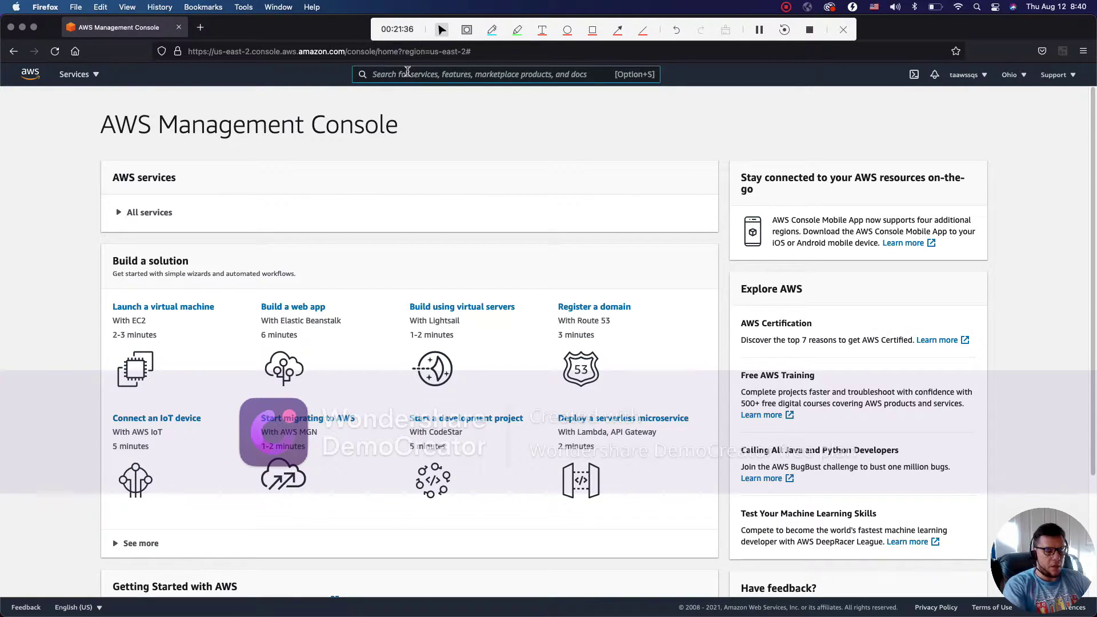
text(iam)
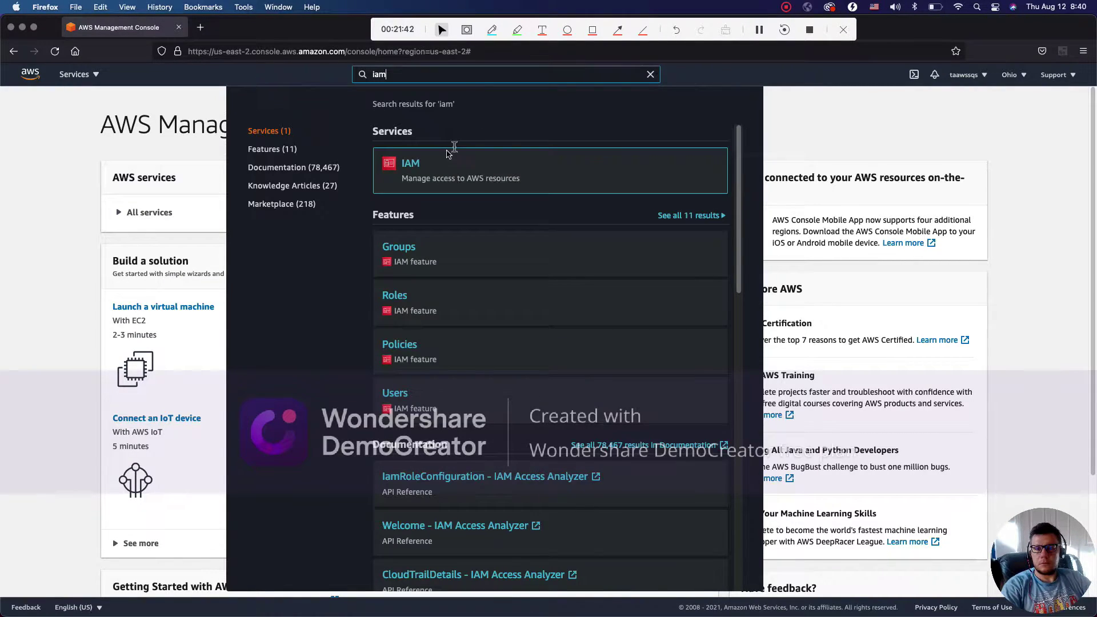
click(408, 165)
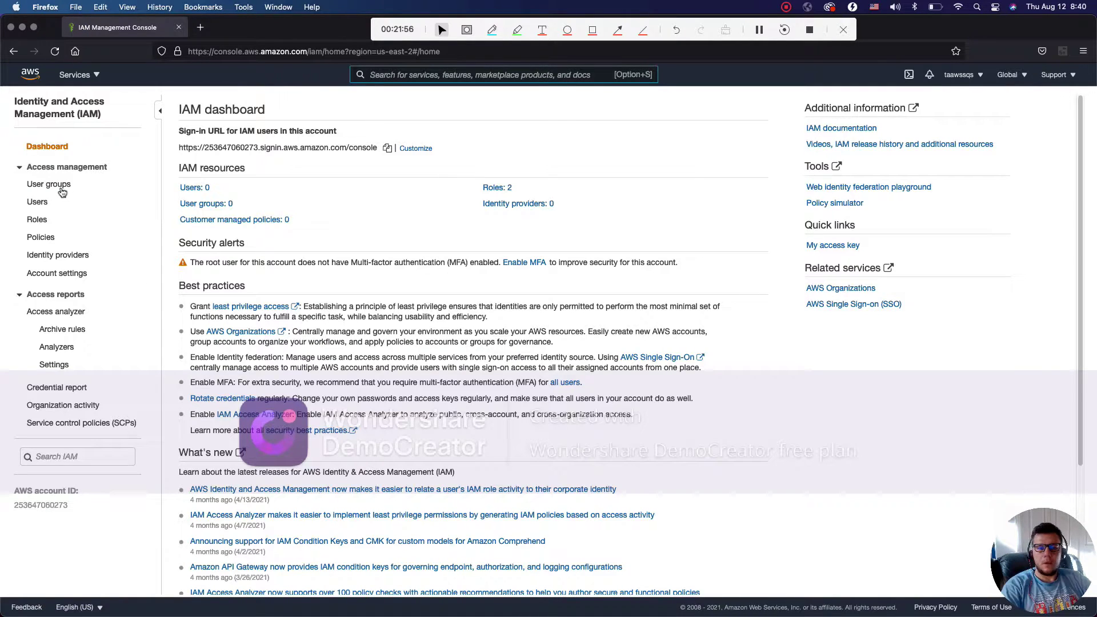
click(37, 203)
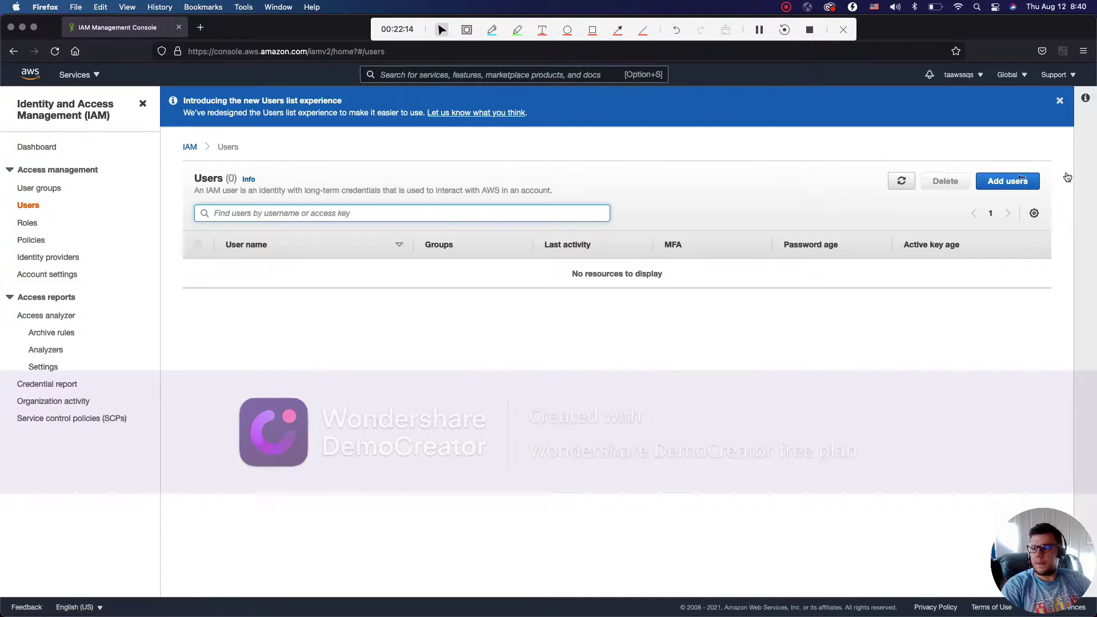
Add a new IAM user with its user name and Programmatic access, reaching the permissions step
click(1016, 181)
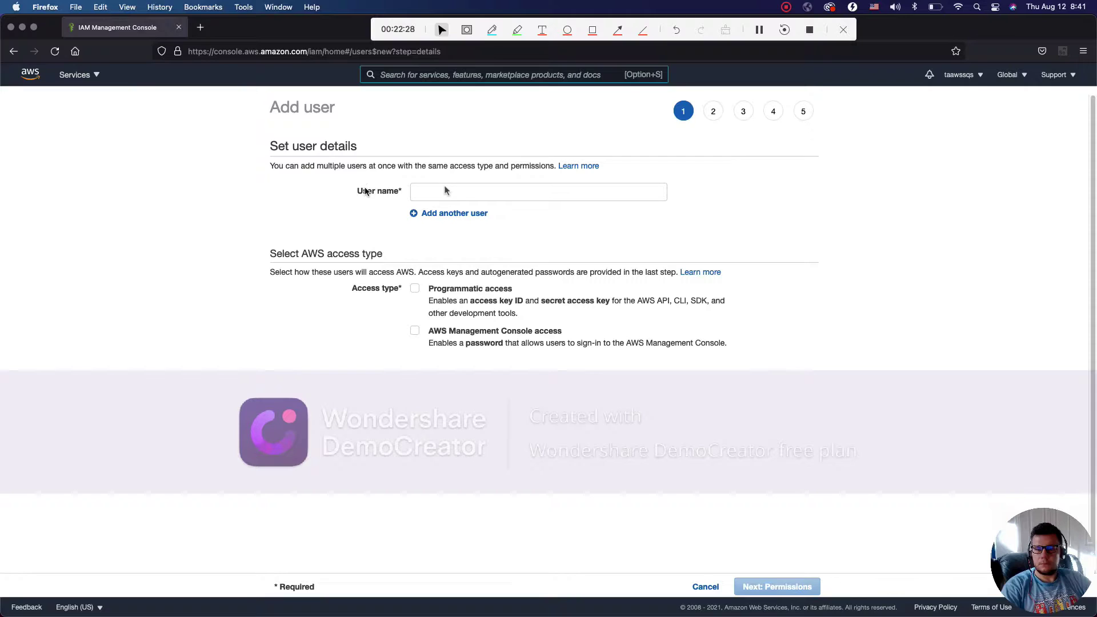
click(452, 190)
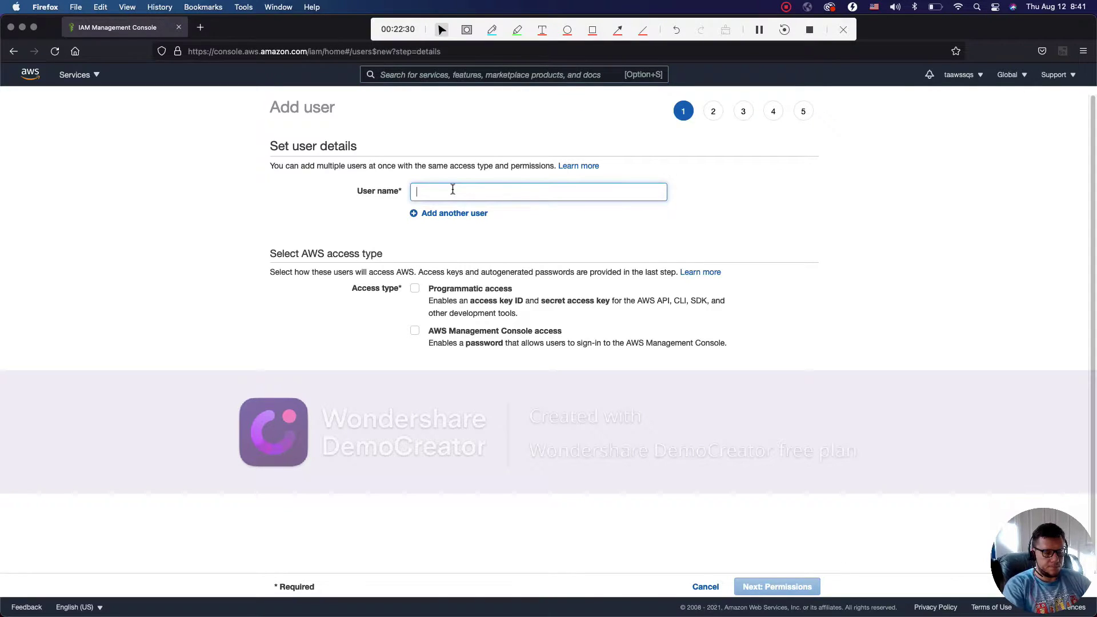
text(tas)
key(BackSpace)
text(awssqs)
click(416, 288)
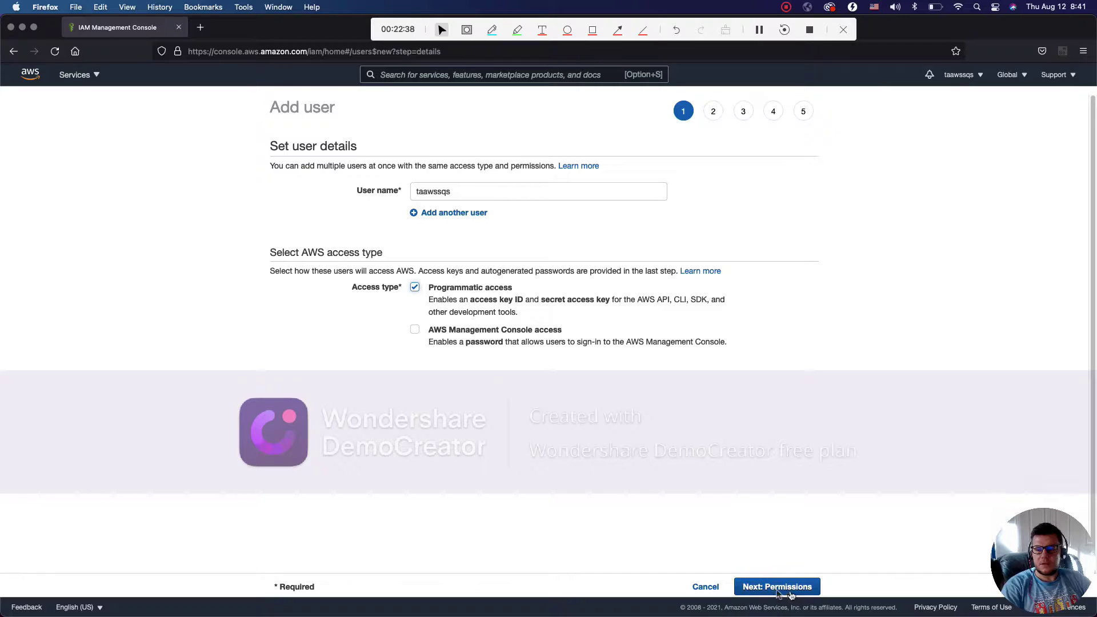
click(774, 587)
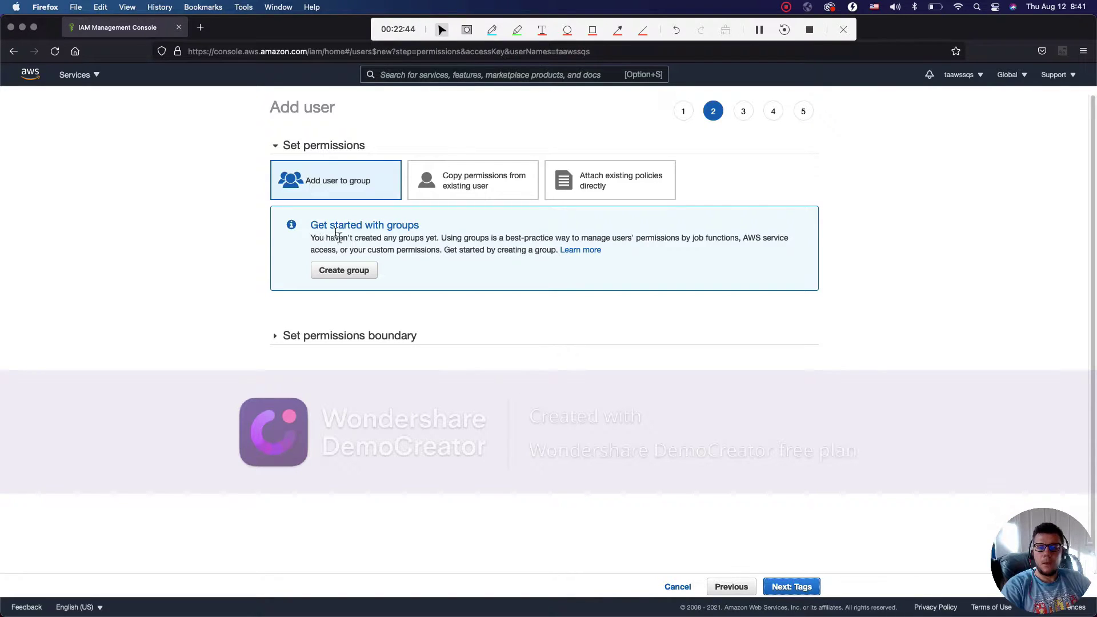
Create the group sqsfullaccess with the AmazonSQSFullAccess policy attached
click(354, 274)
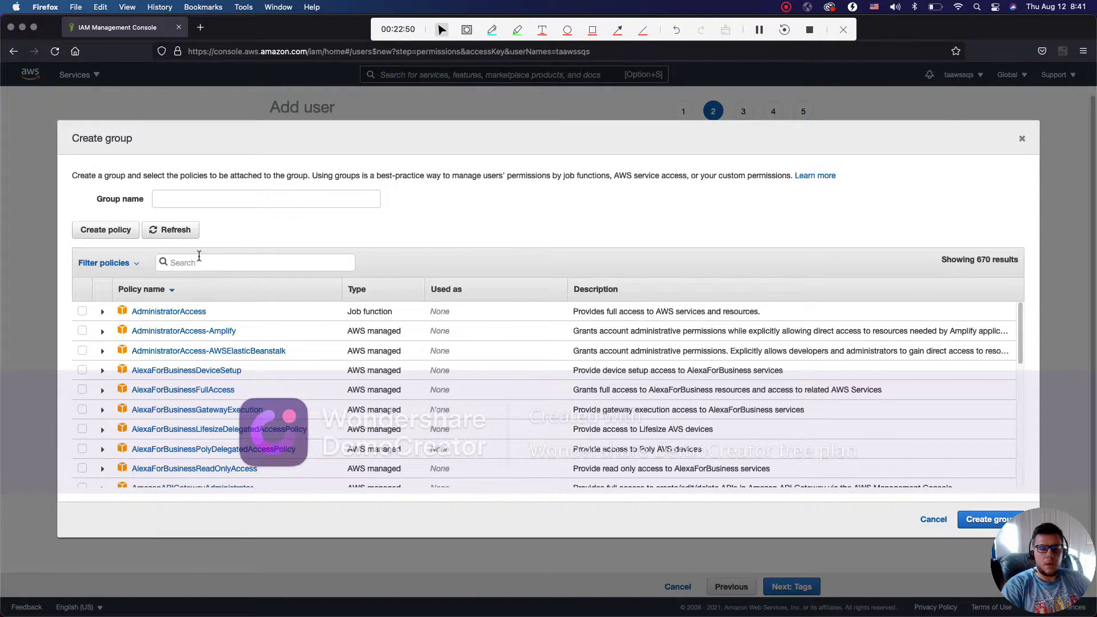
text(sqs)
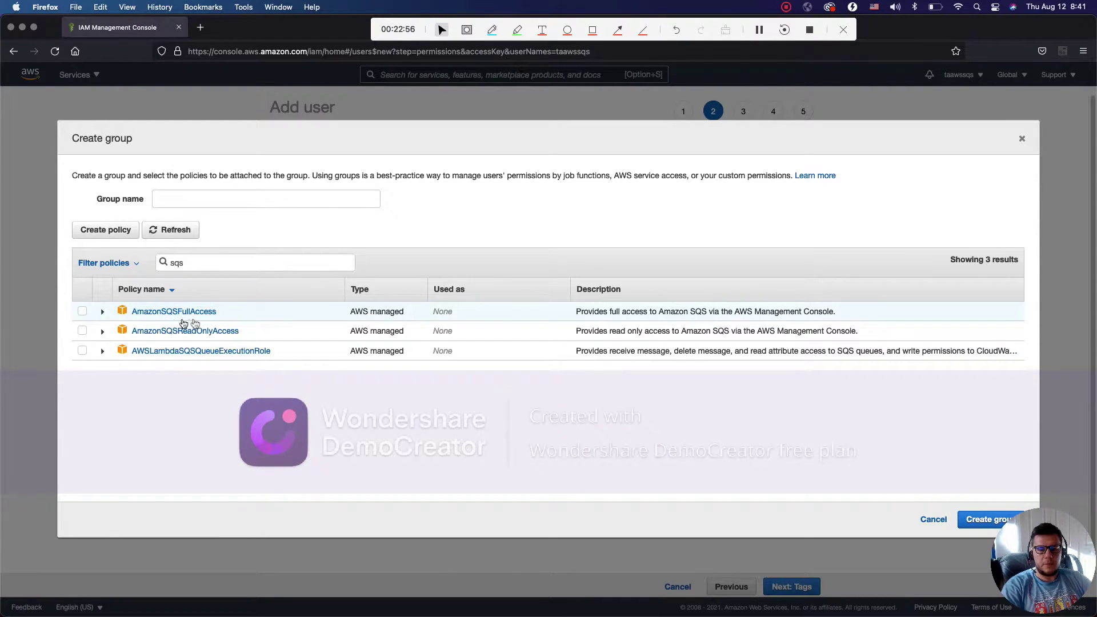
click(83, 311)
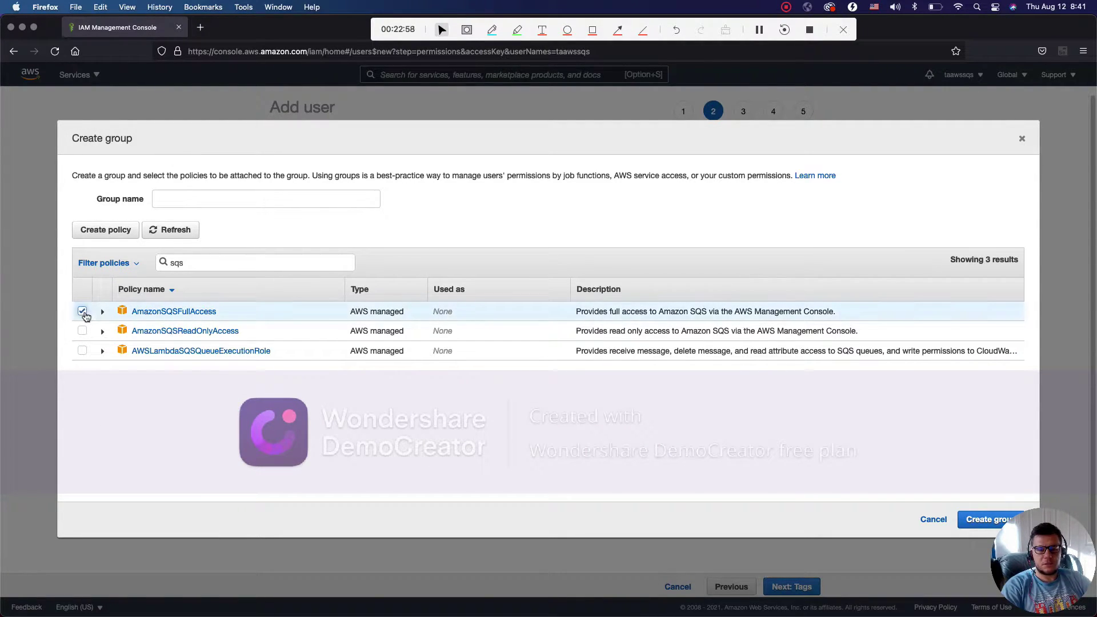
click(984, 520)
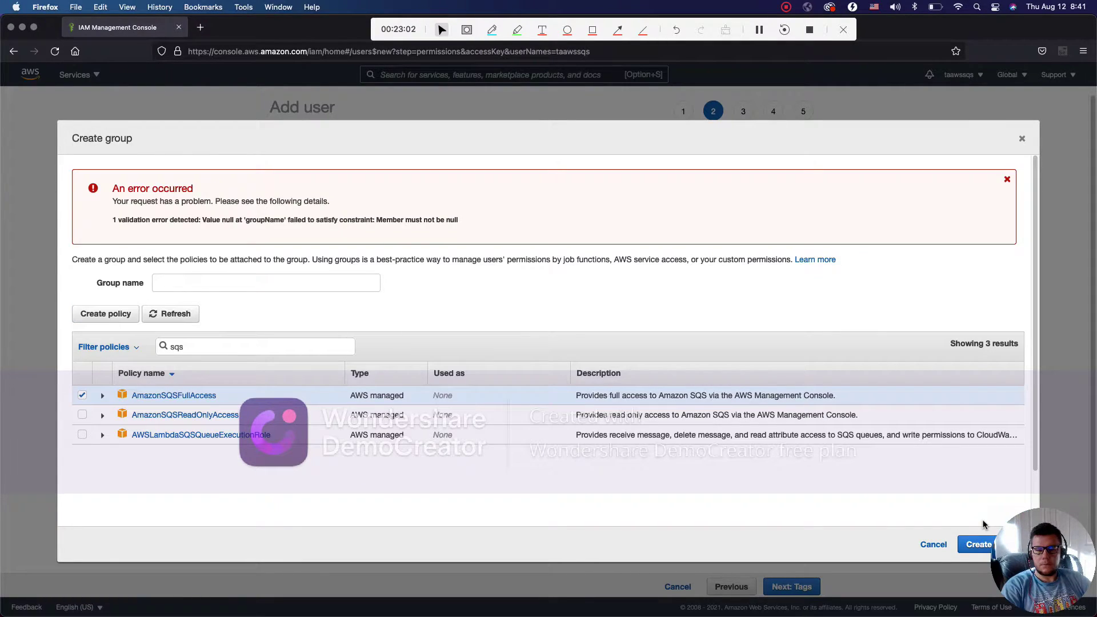
click(183, 281)
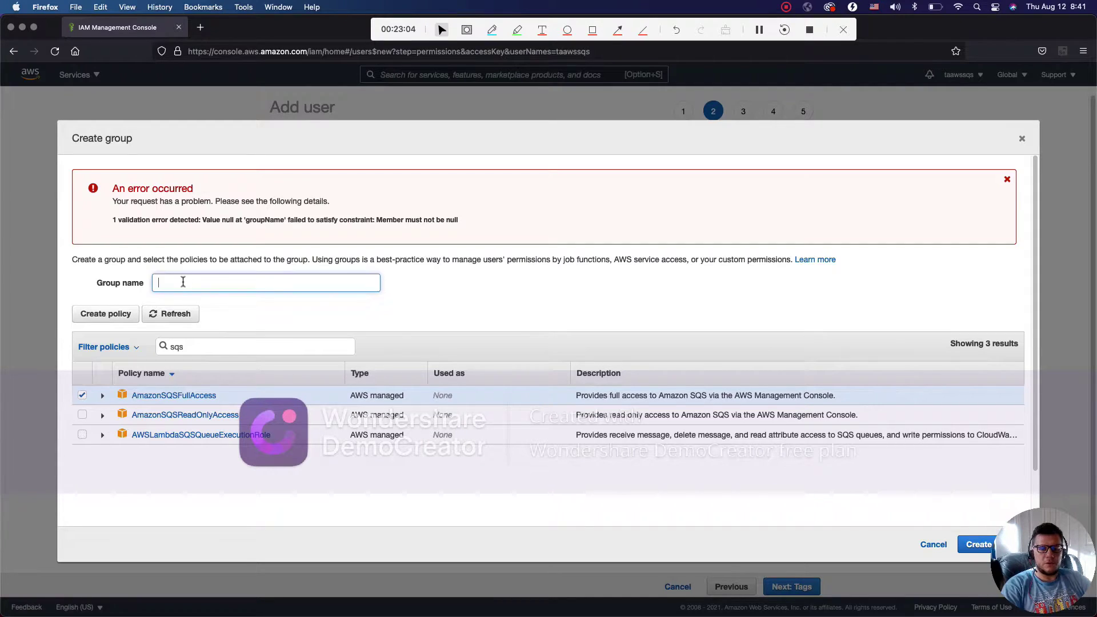
text(sq)
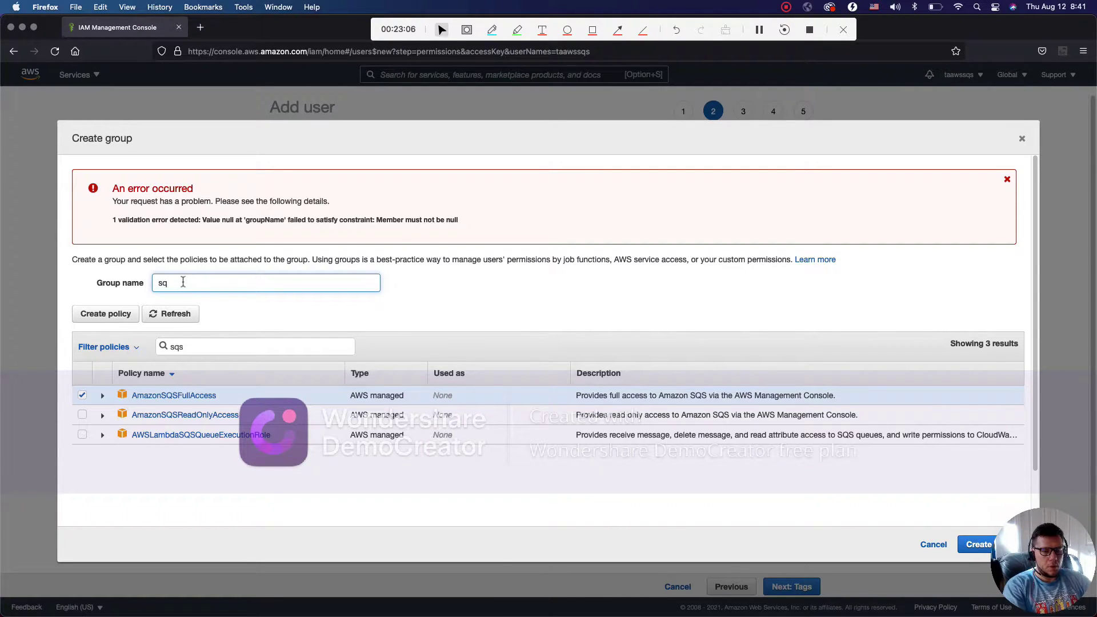
text(sfullaccess)
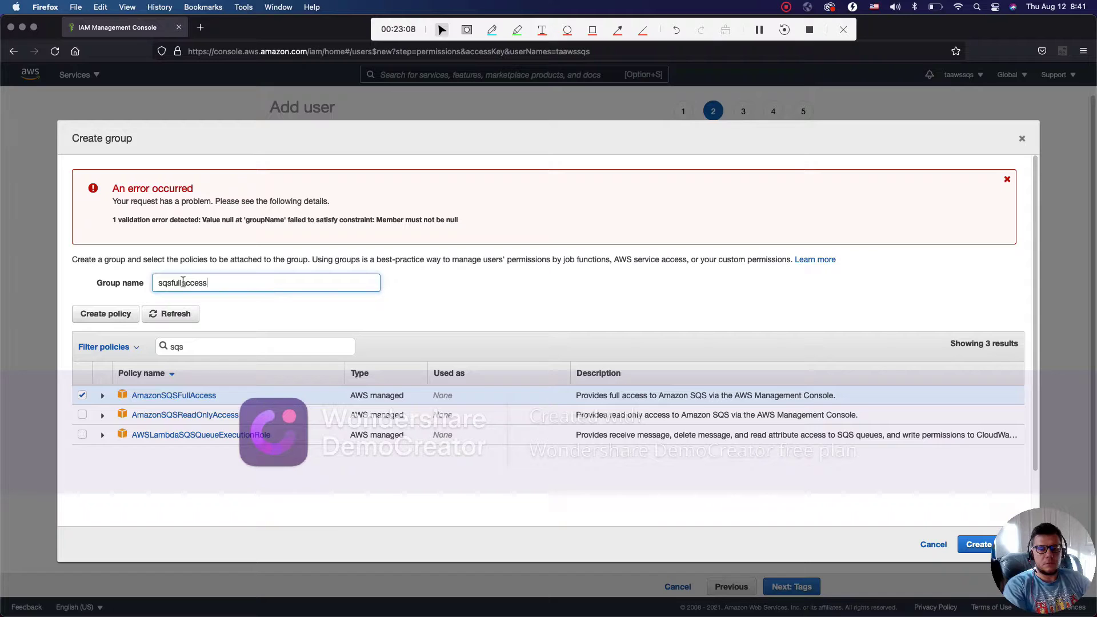
click(978, 547)
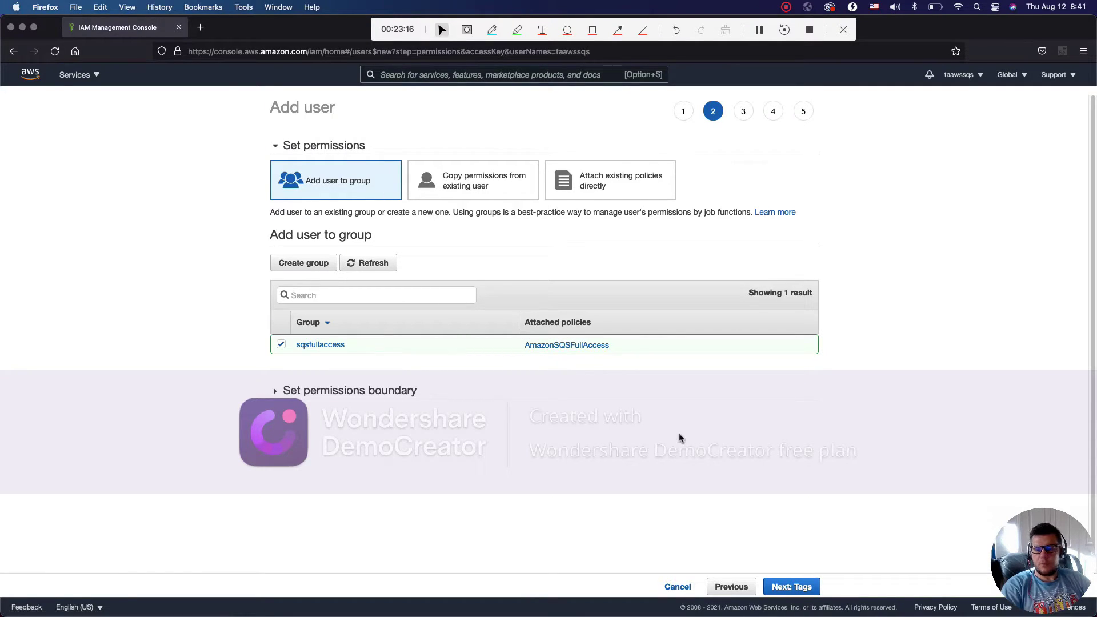
Skip tags, review the settings, and create the user
click(784, 588)
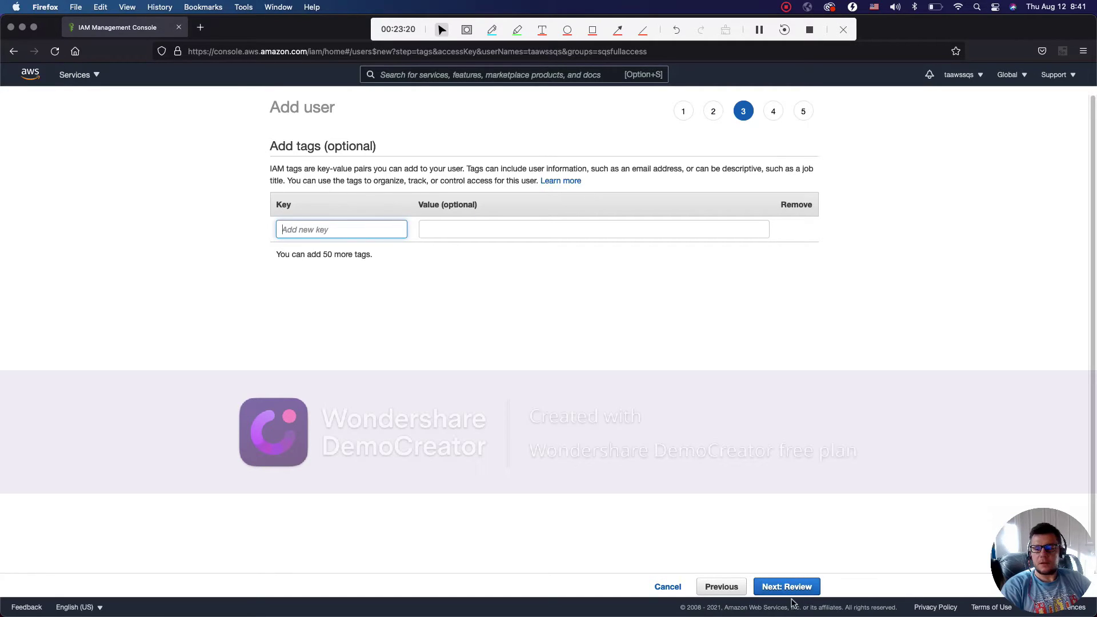
click(786, 589)
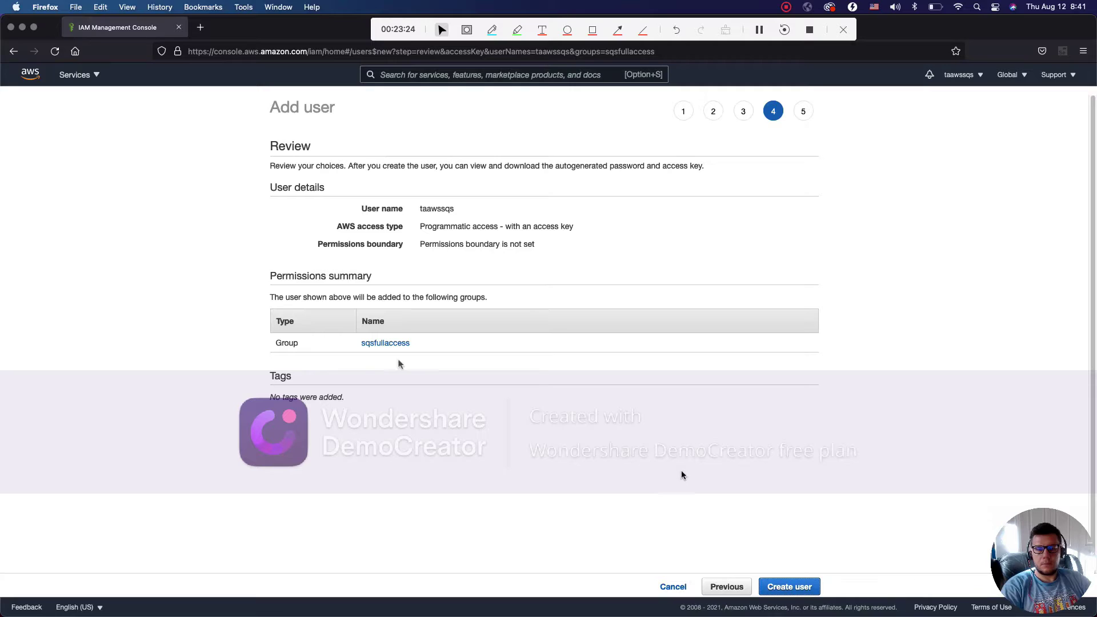
click(793, 589)
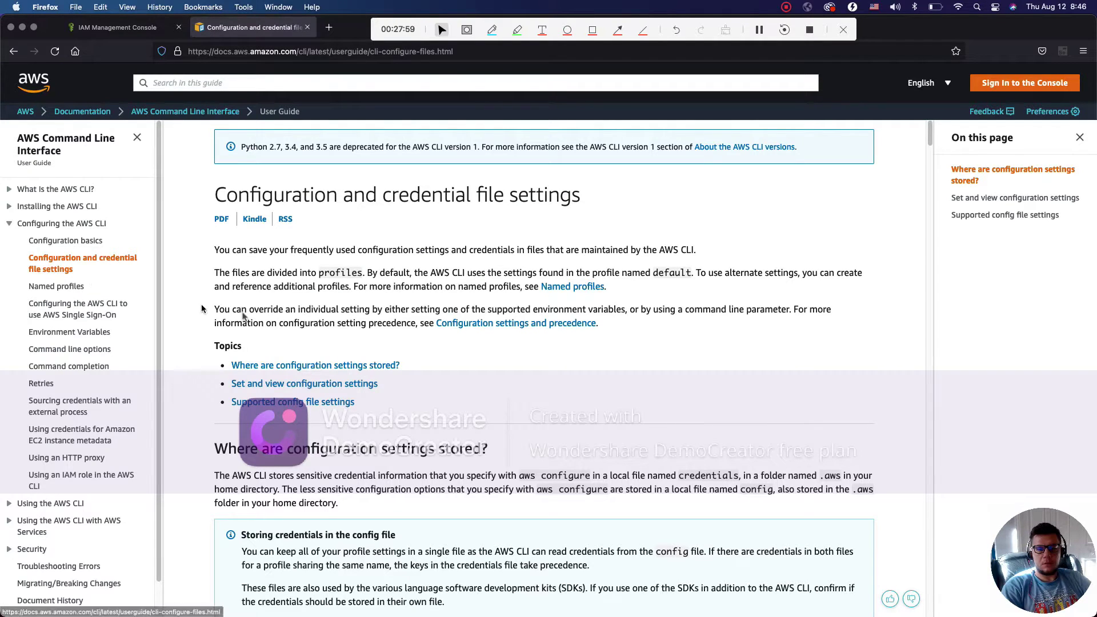
scroll(510, 427, down, 2)
scroll(510, 426, down, 2)
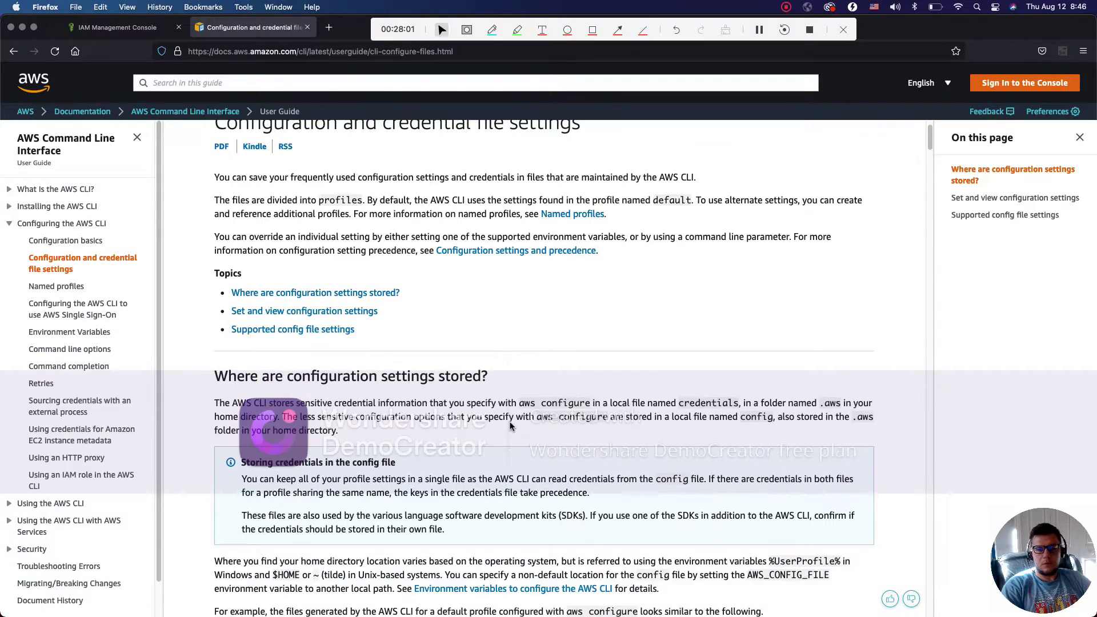
scroll(511, 426, down, 3)
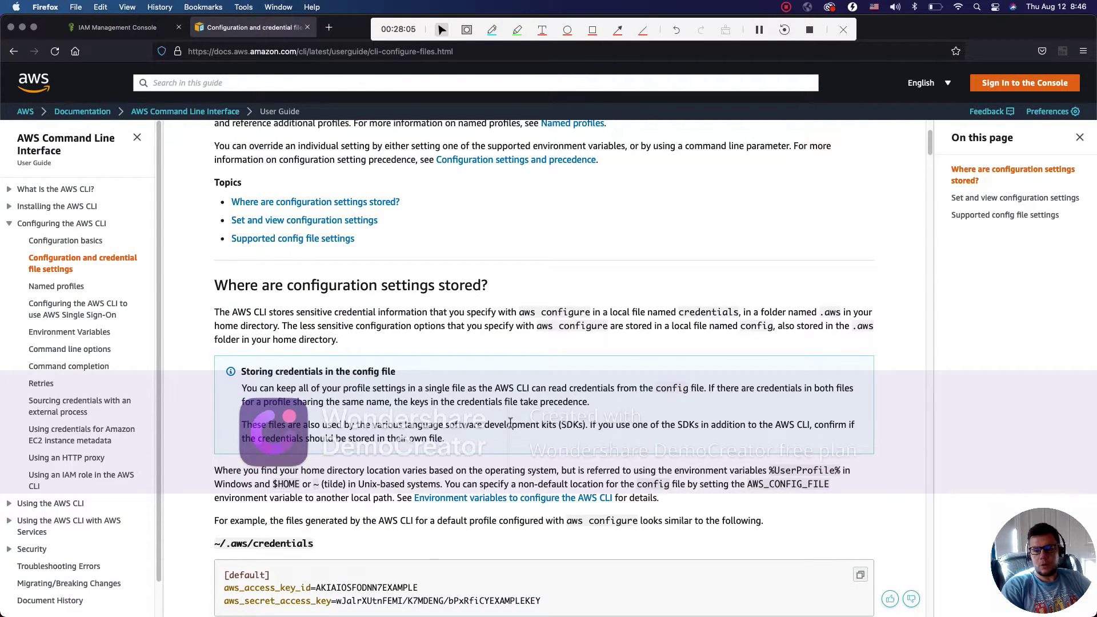
scroll(510, 423, down, 5)
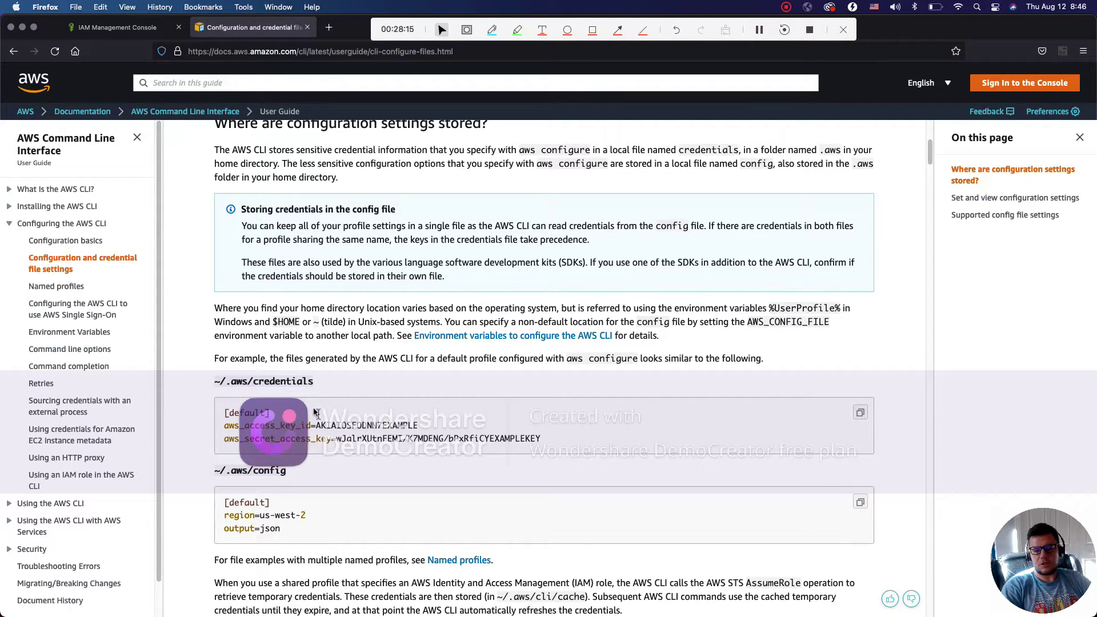
scroll(260, 423, down, 2)
scroll(260, 423, down, 1)
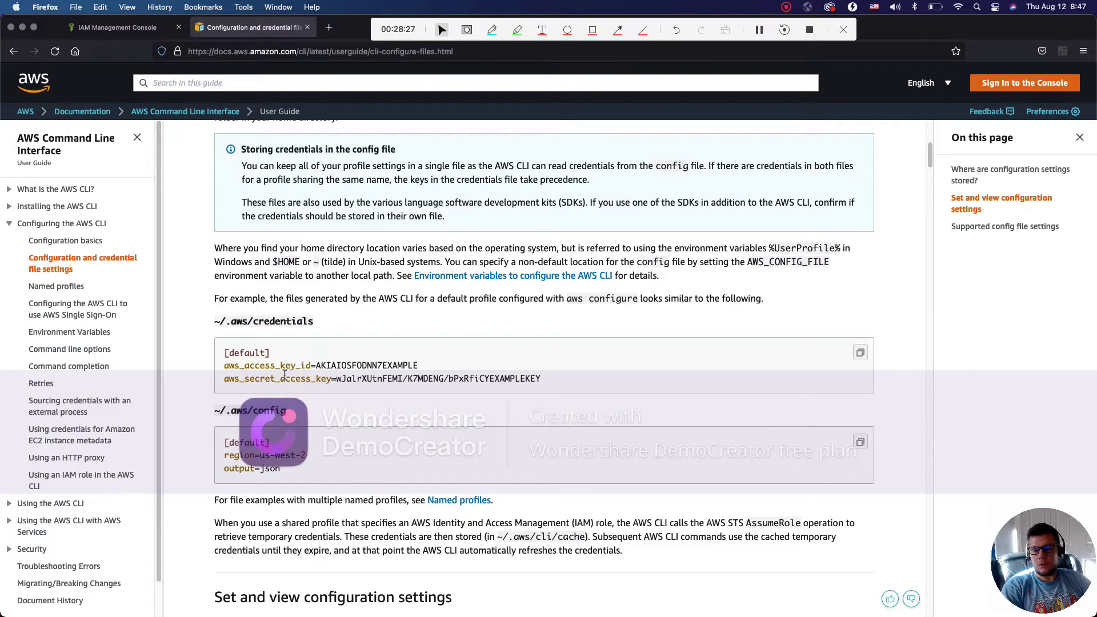
scroll(284, 374, down, 5)
scroll(284, 377, down, 20)
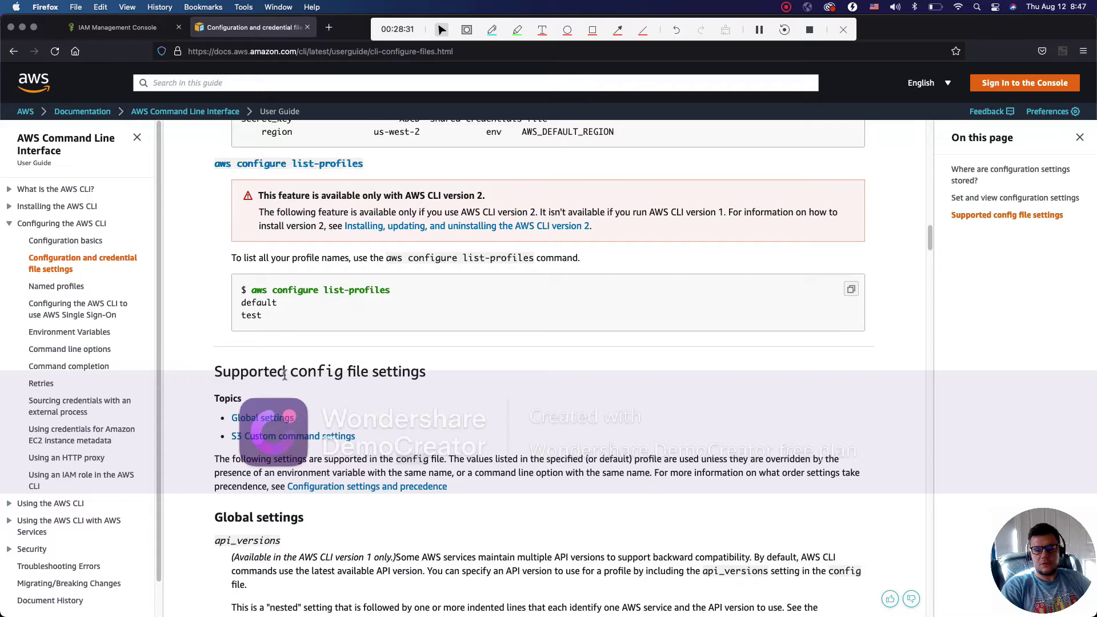
scroll(284, 374, down, 4)
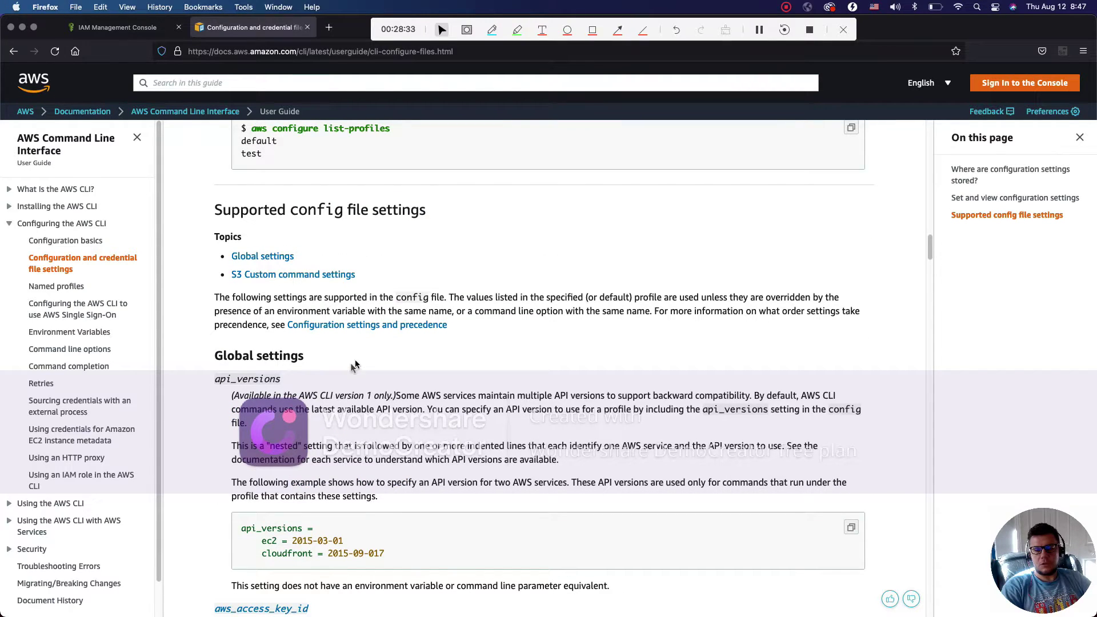
scroll(355, 365, down, 20)
scroll(352, 374, down, 20)
scroll(353, 371, down, 12)
scroll(352, 374, down, 20)
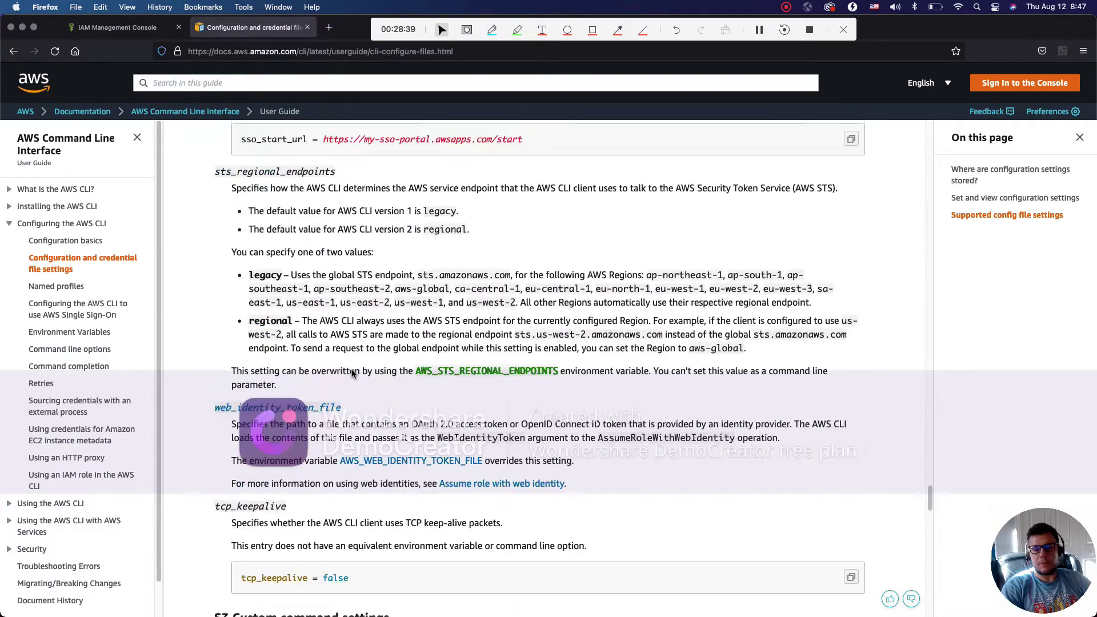
scroll(352, 374, up, 20)
scroll(353, 372, up, 20)
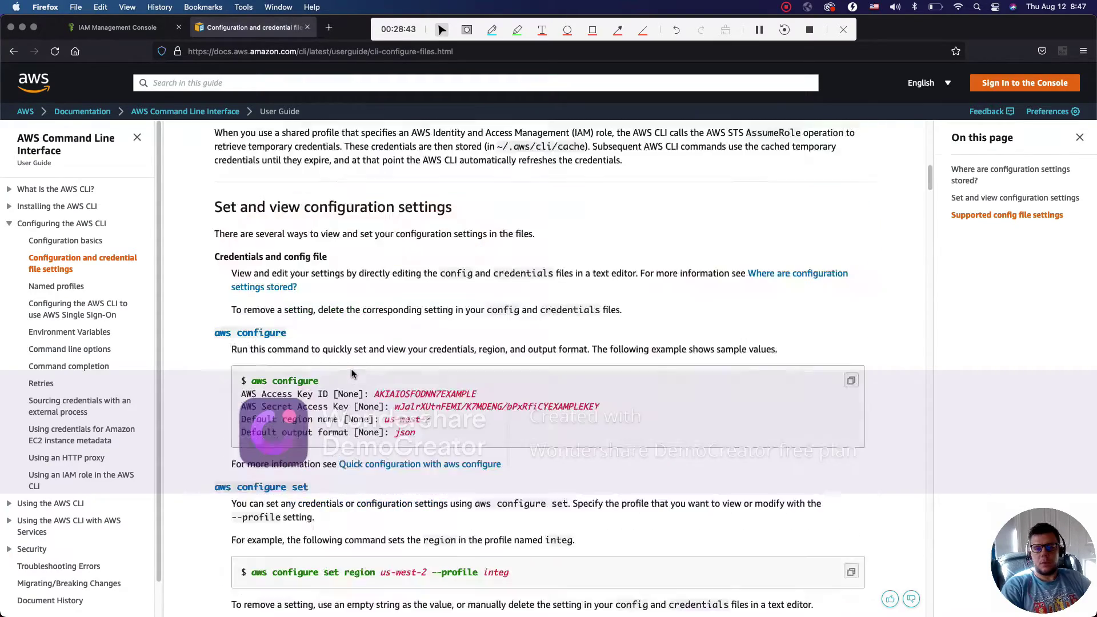
scroll(353, 372, down, 5)
scroll(353, 373, down, 5)
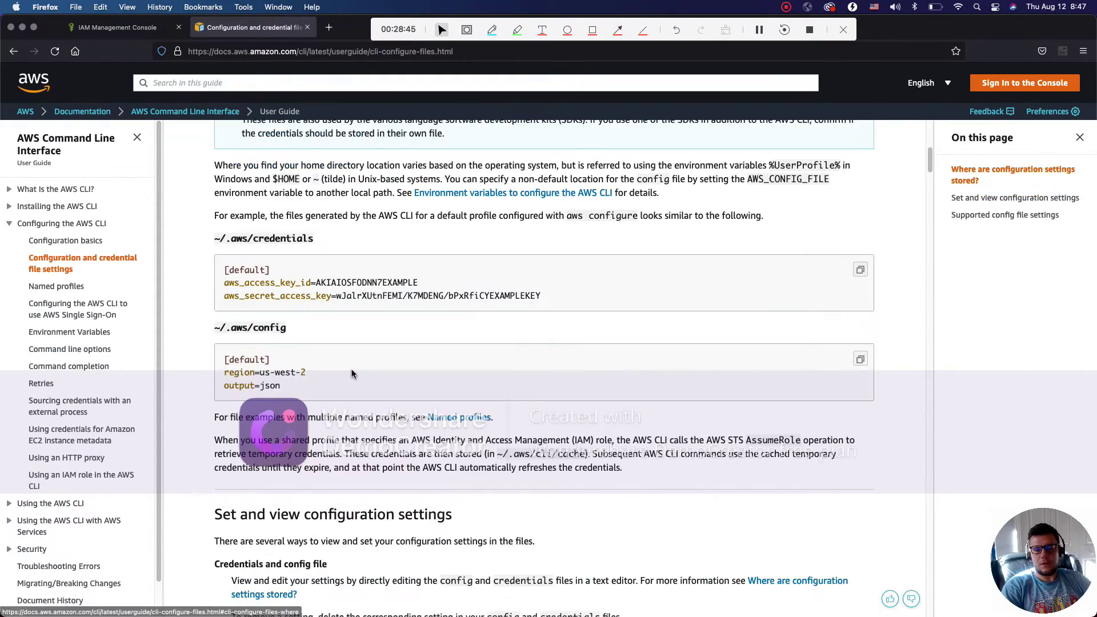
scroll(351, 372, up, 1)
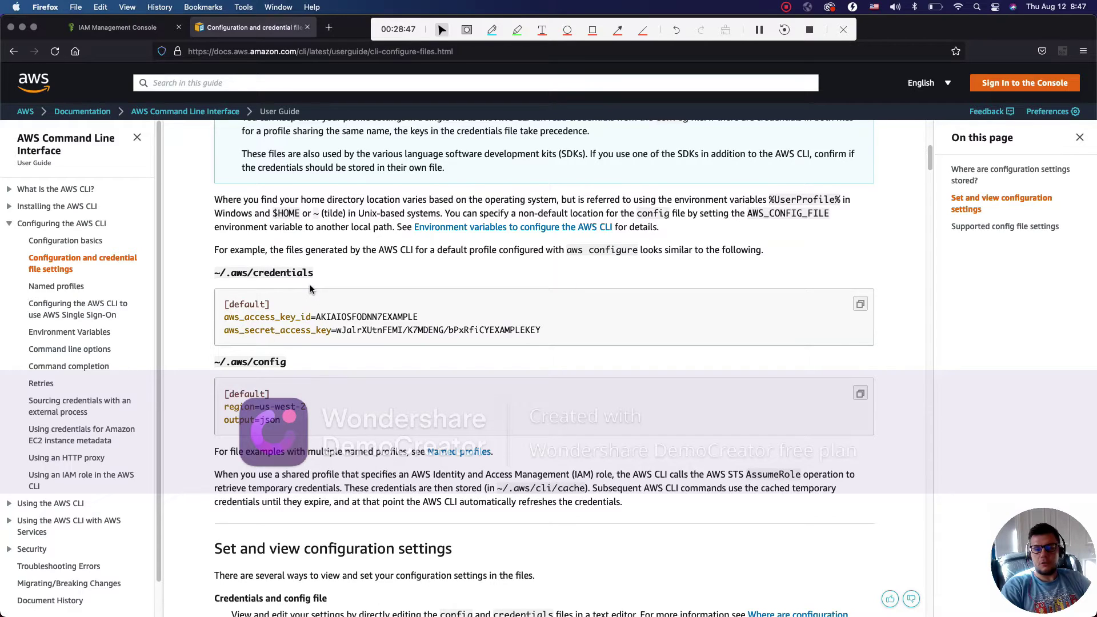
Back in the IAM tab, download and save new_user_credentials.csv
click(117, 27)
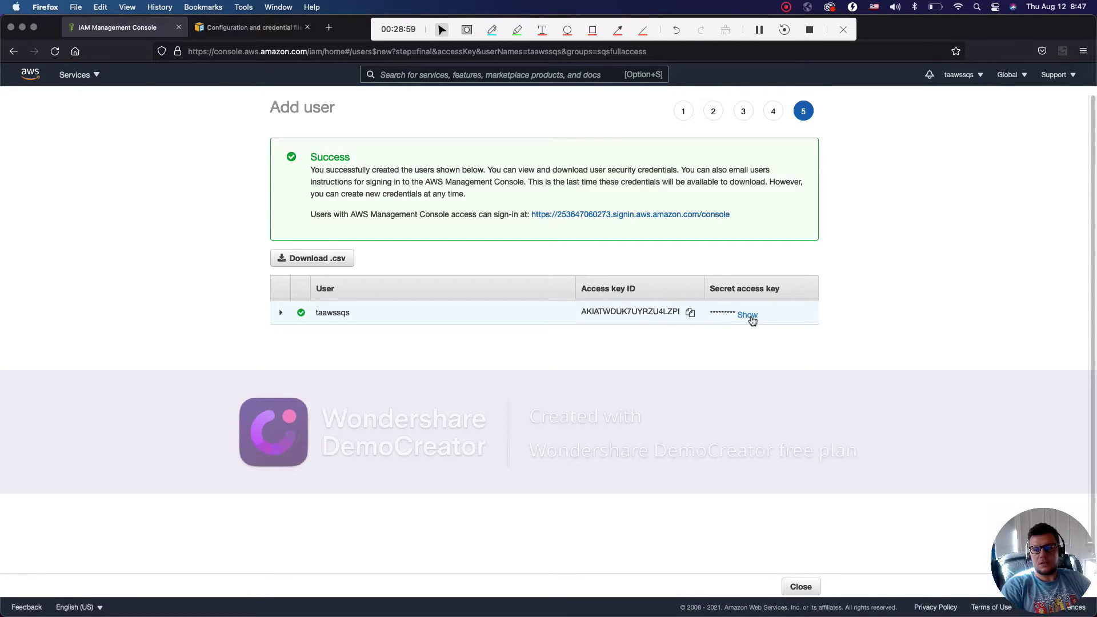
click(333, 260)
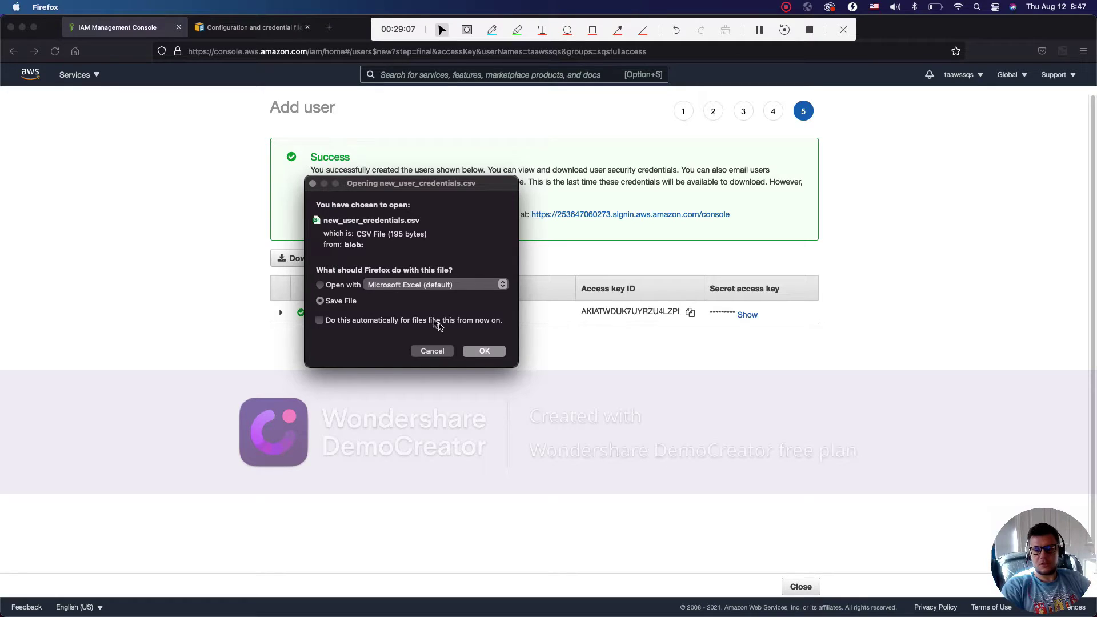
click(482, 352)
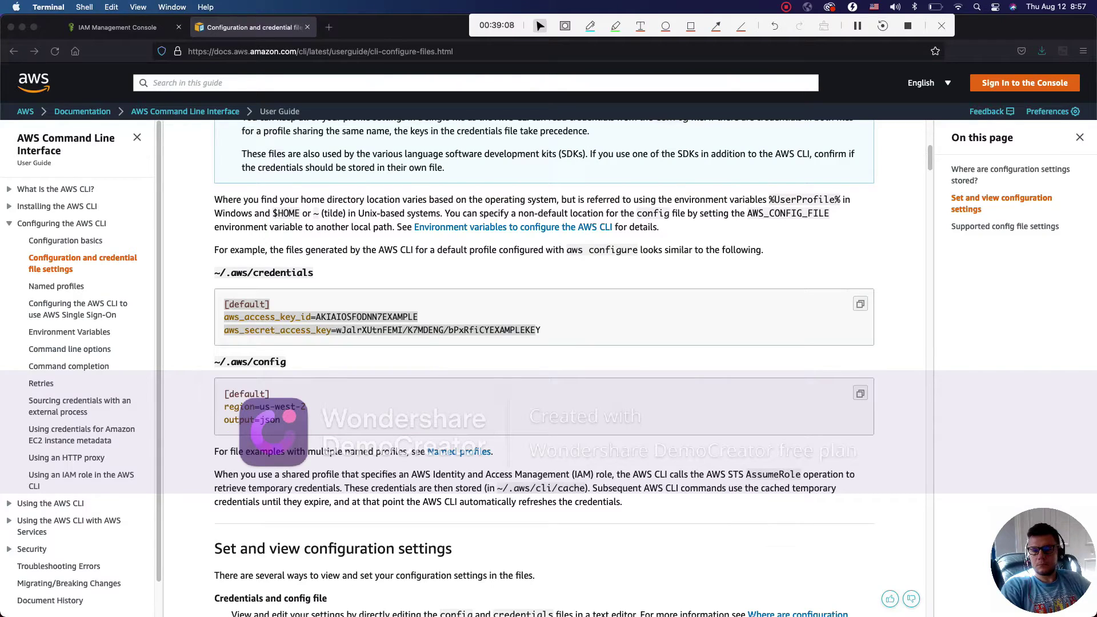
mouse_move(743, 605)
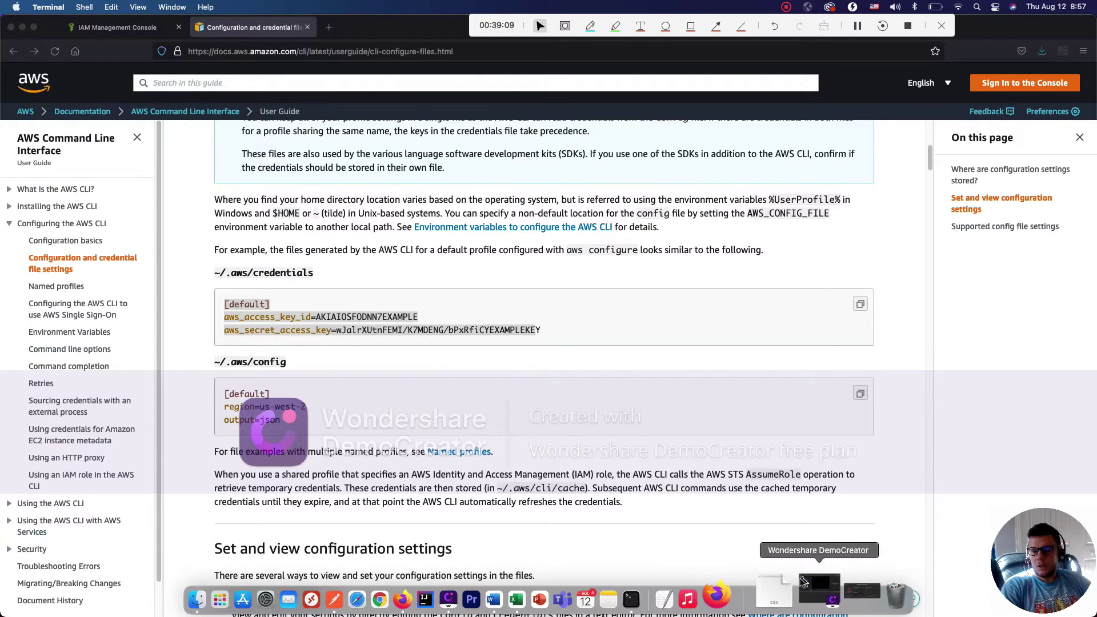
In a new Terminal, list hidden home files and create the .aws folder
click(672, 599)
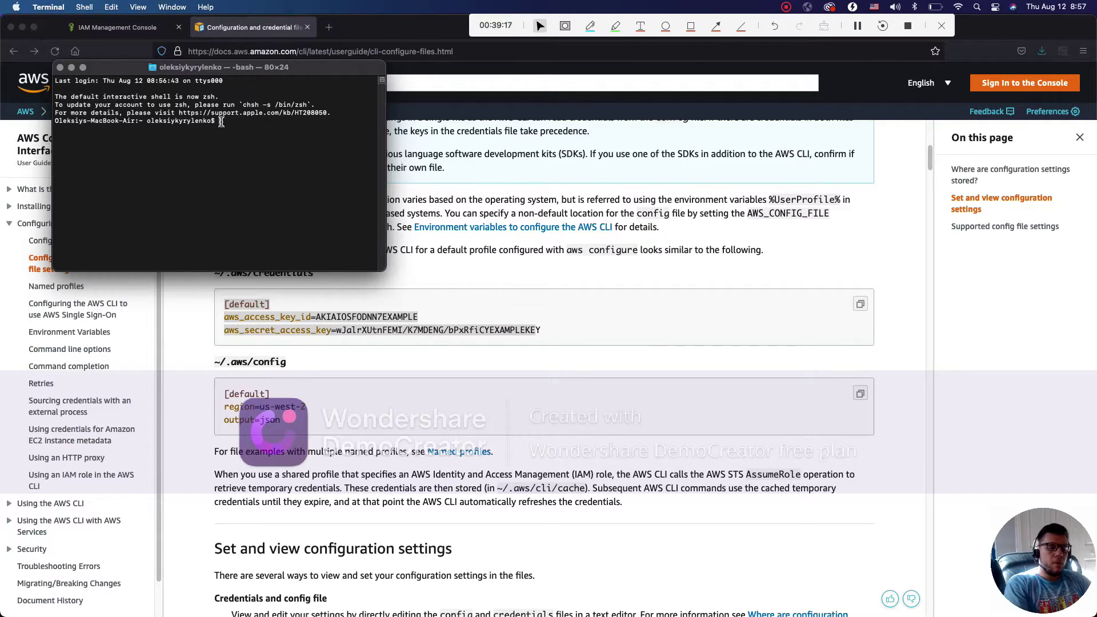
text(a)
text( -a)
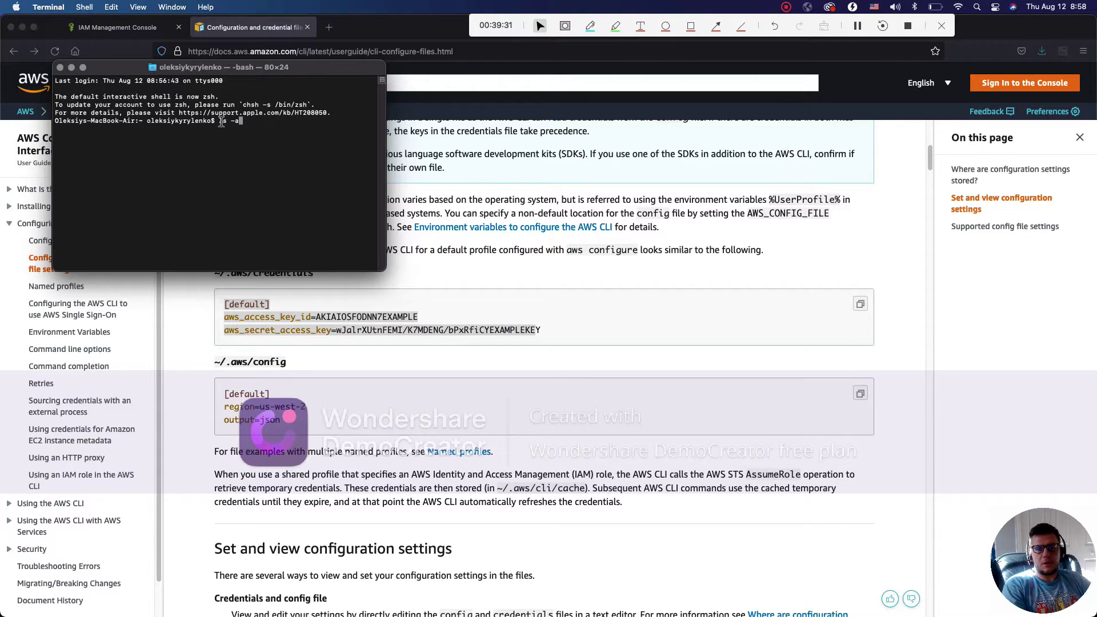
key(Return)
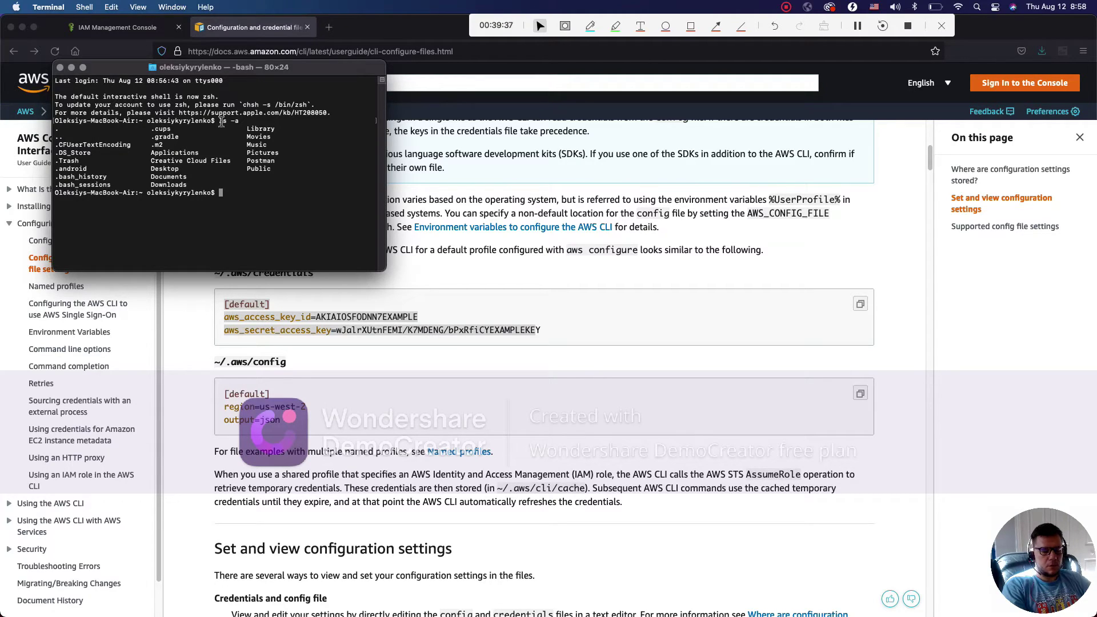
text(mkdir )
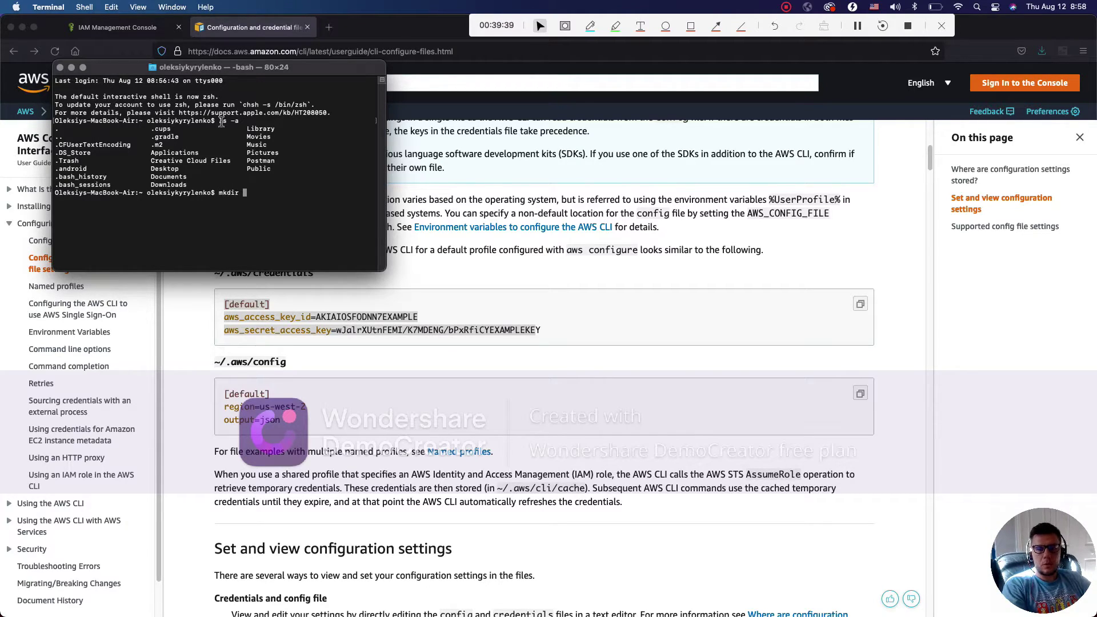
text(.aws)
key(Return)
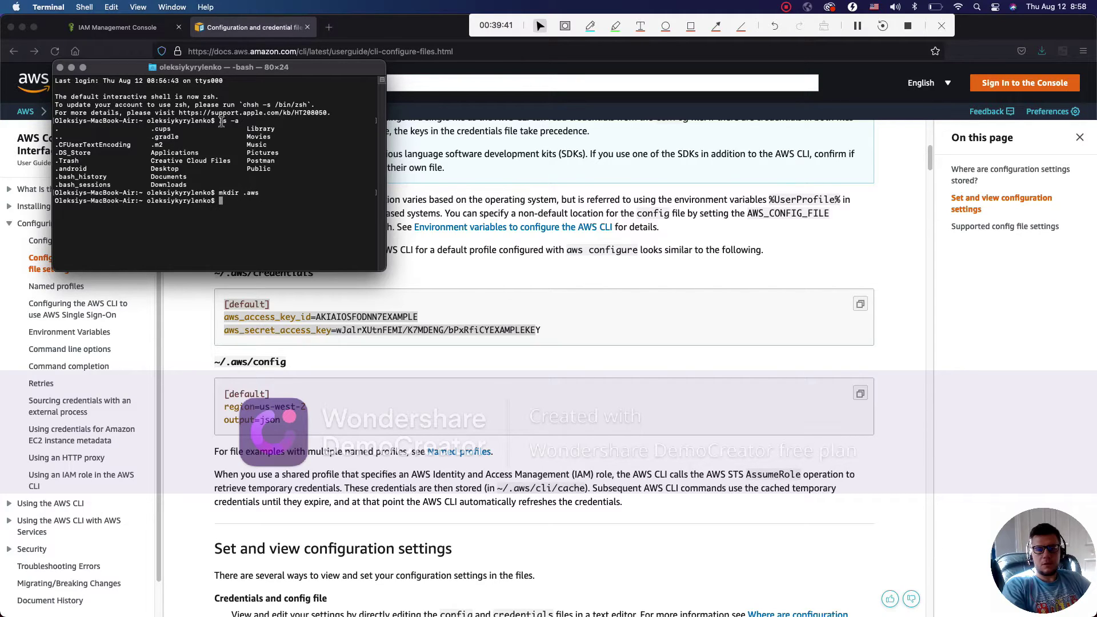
key(Up)
key(Up)
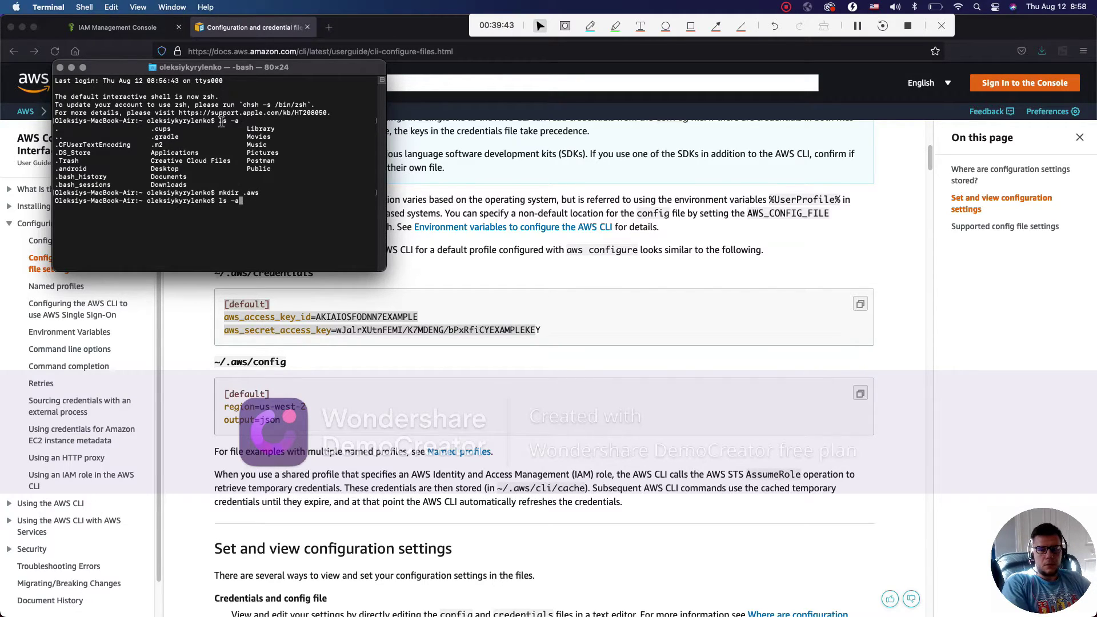
key(Return)
Move into .aws, confirm it is empty, and start typing 'nano credential'
text(cd .aws/=)
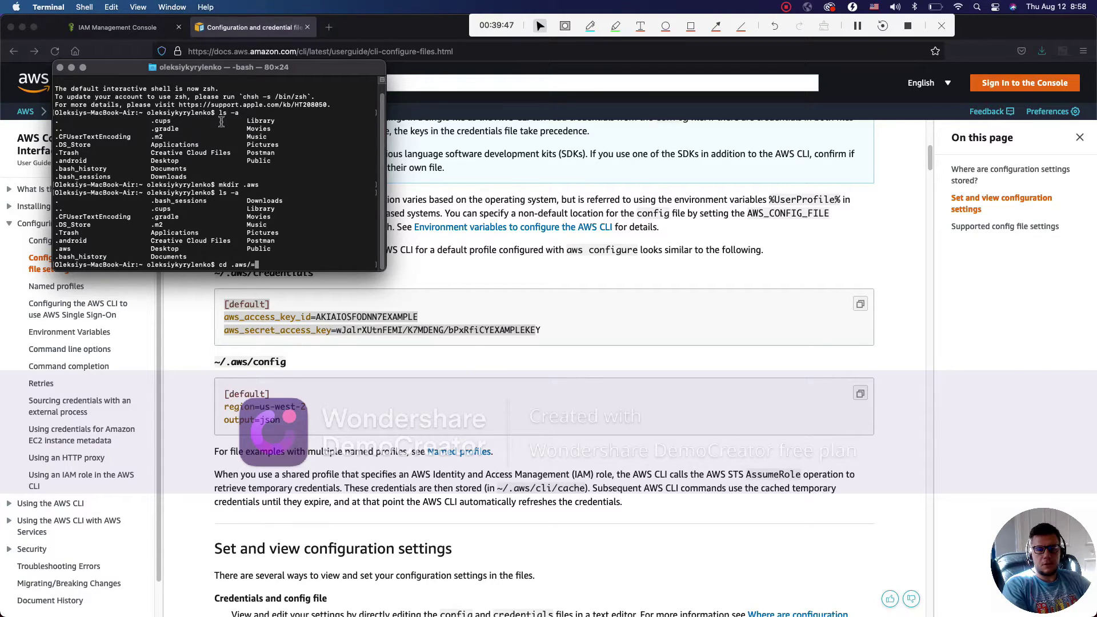
key(BackSpace)
key(Return)
text(ls -a)
key(Return)
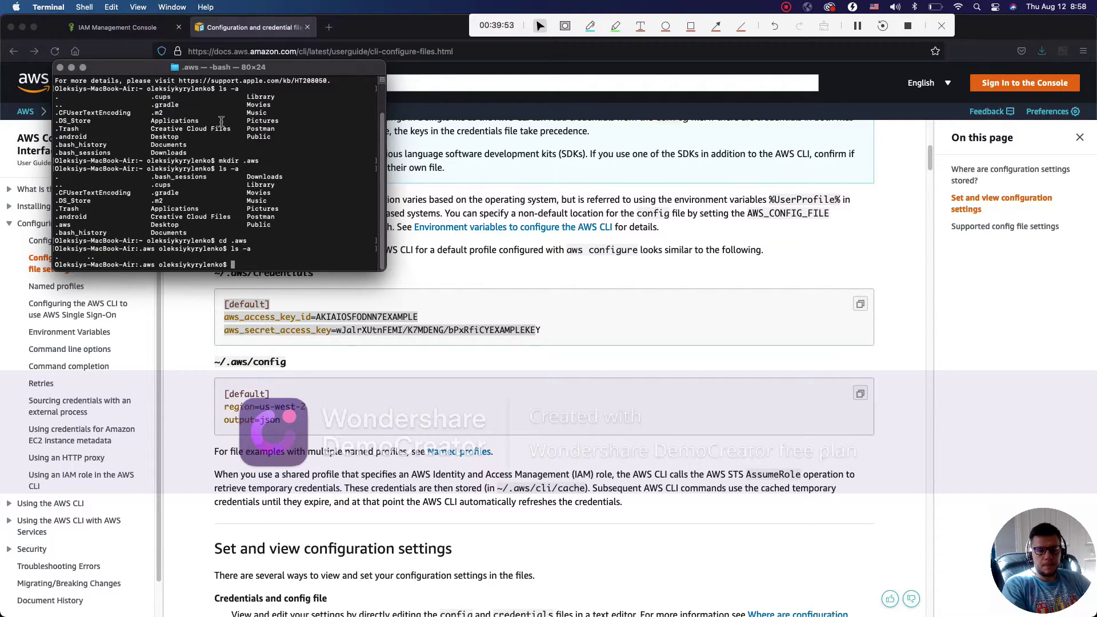
text(nano)
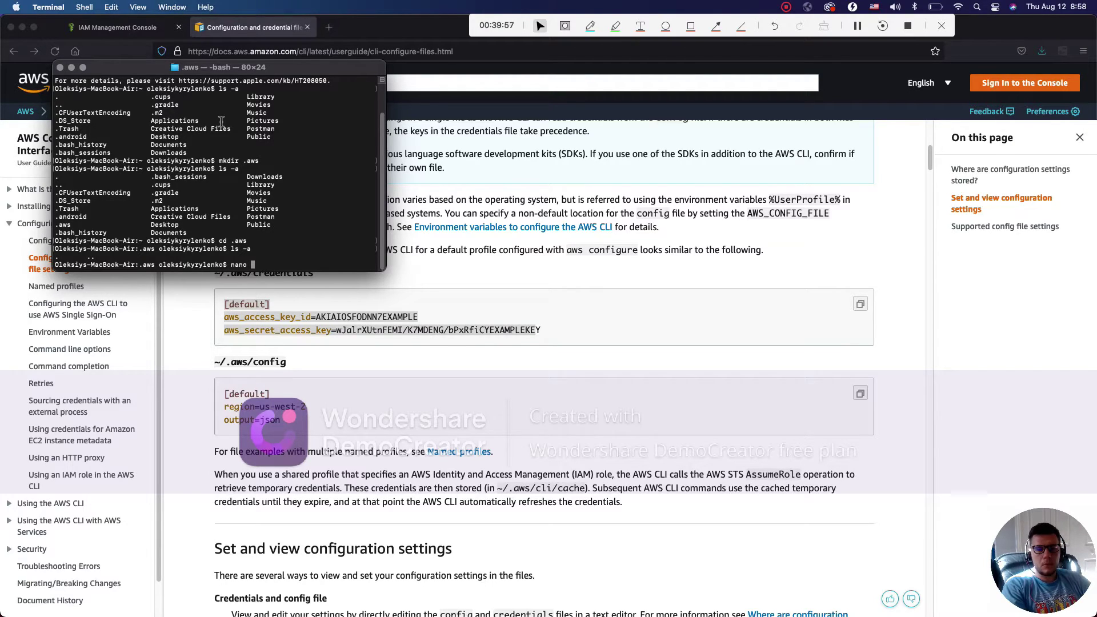
text( crede)
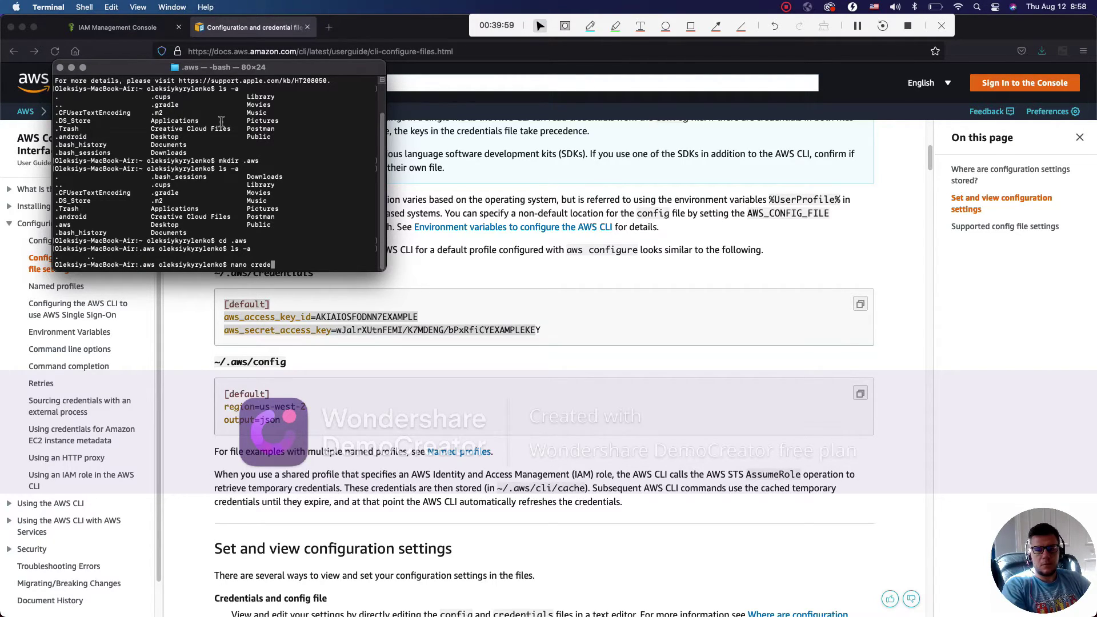
text(ntial)
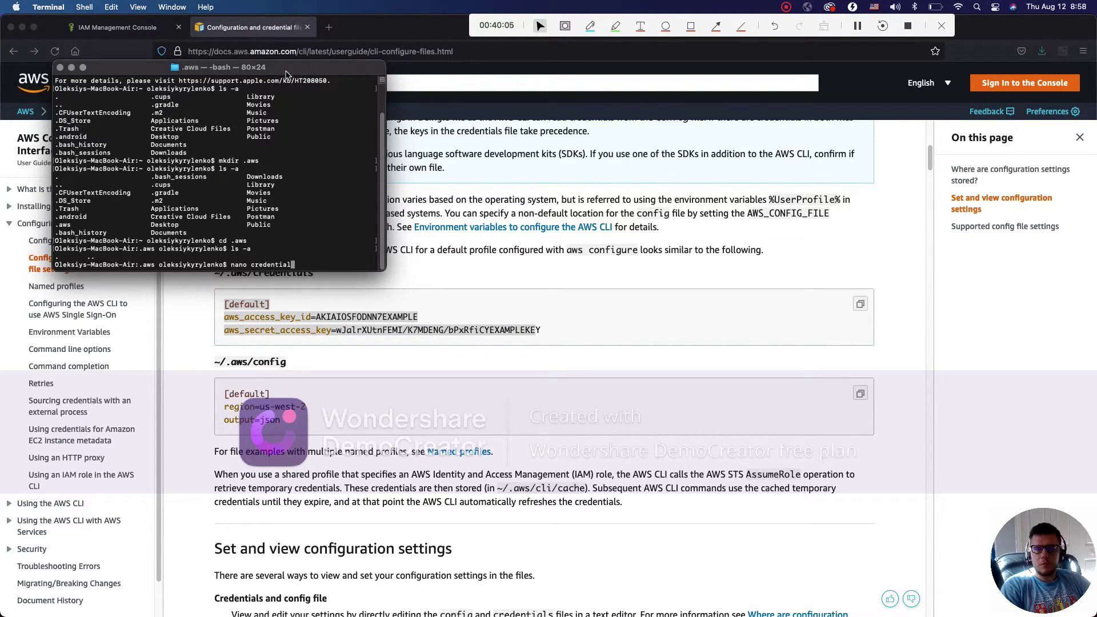
drag(287, 73, 623, 275)
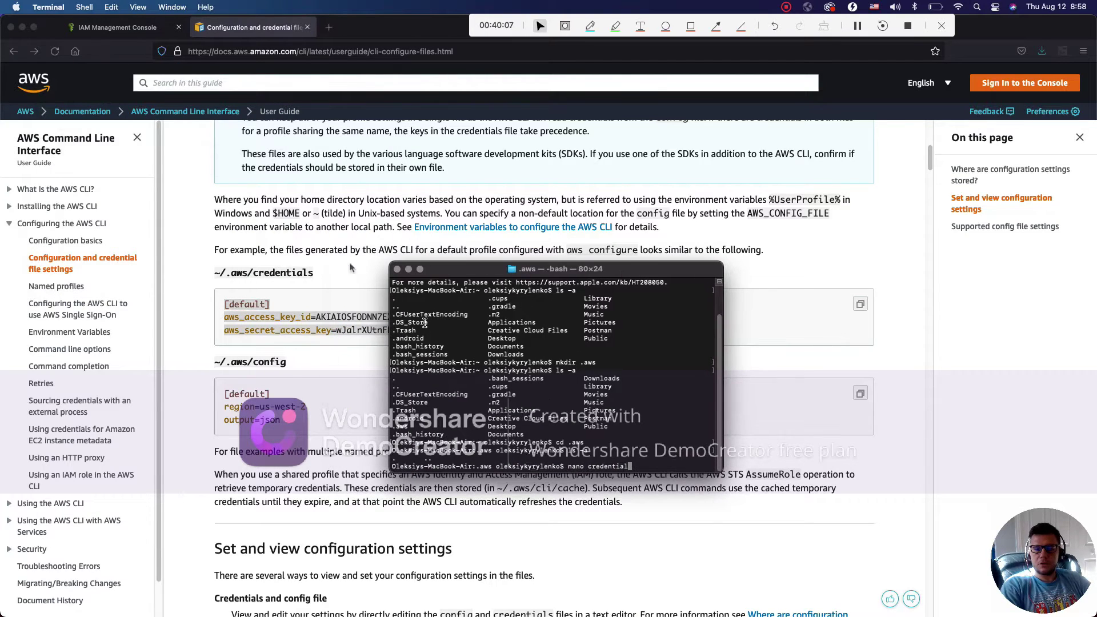
Check the credentials file name in the docs, then run 'nano credentials' in Terminal
click(315, 275)
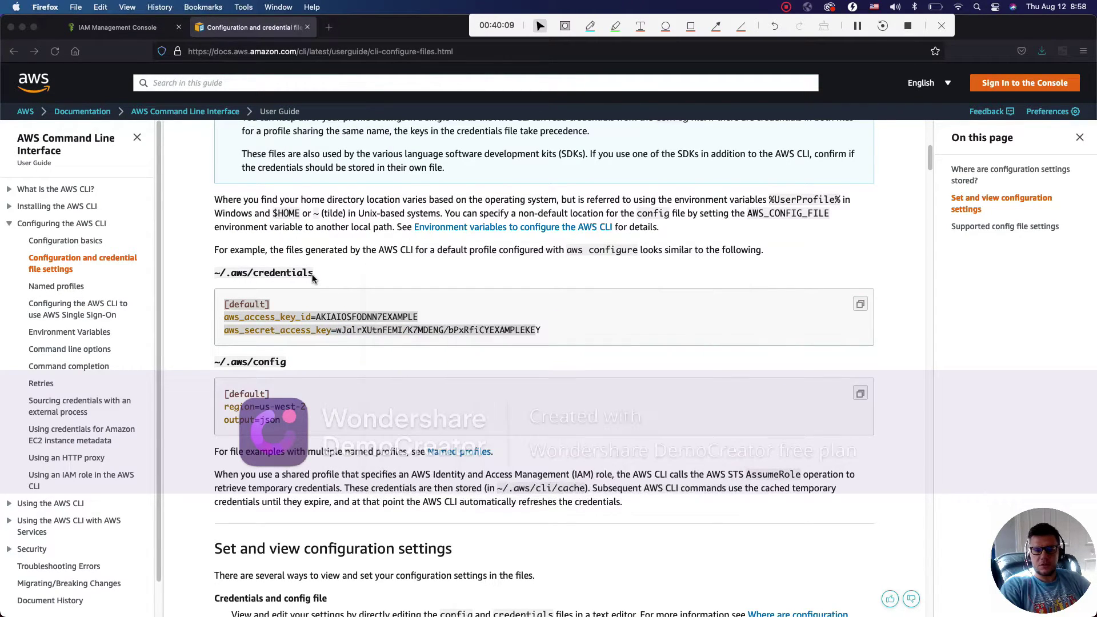
double_click(255, 272)
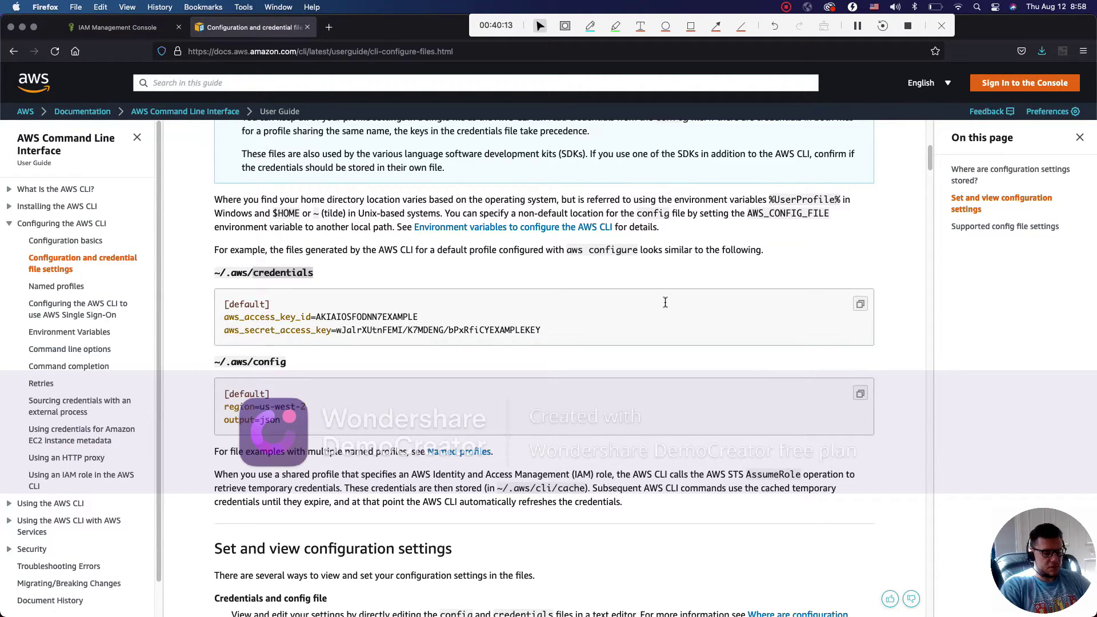
click(672, 602)
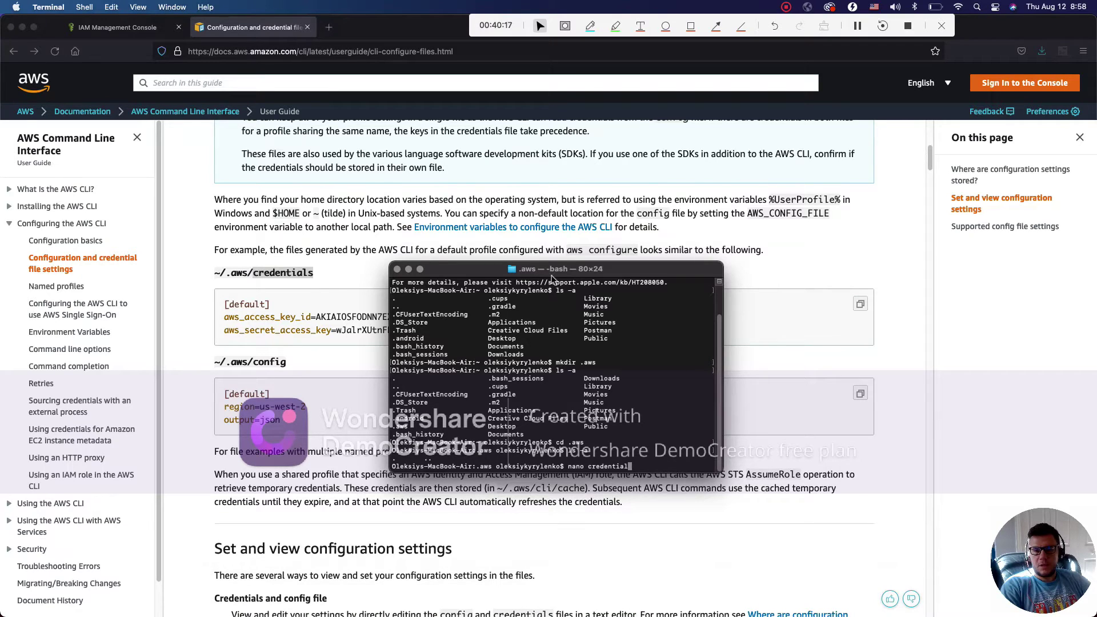
drag(553, 279, 432, 278)
click(22, 27)
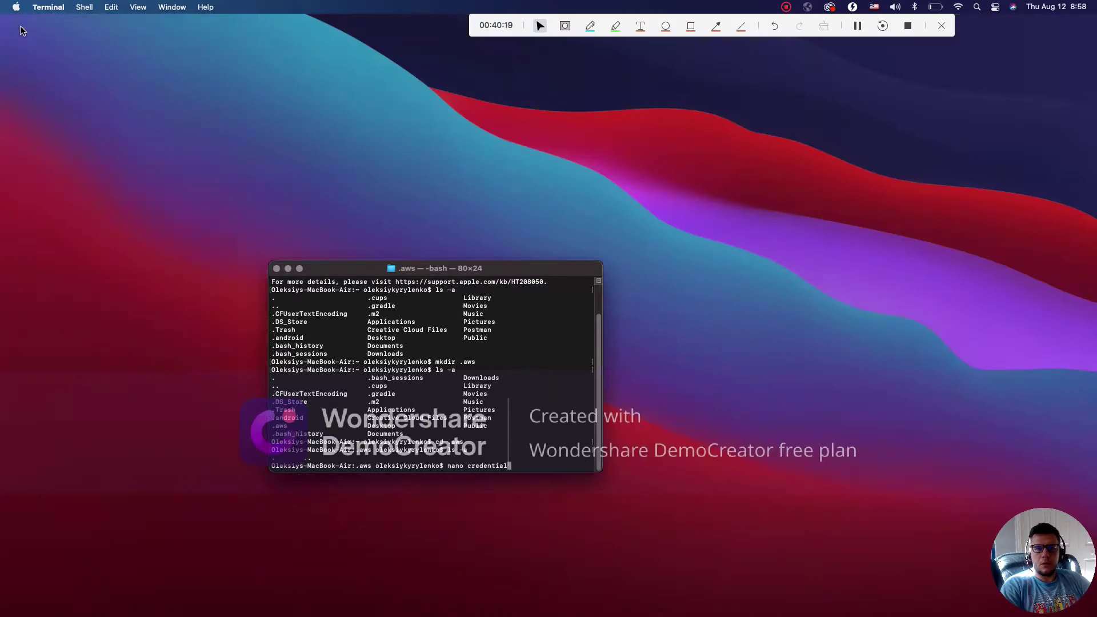
drag(500, 273, 389, 92)
key(BackSpace)
key(BackSpace)
key(BackSpace)
key(BackSpace)
key(BackSpace)
key(BackSpace)
key(BackSpace)
key(BackSpace)
key(BackSpace)
key(BackSpace)
text(credentials)
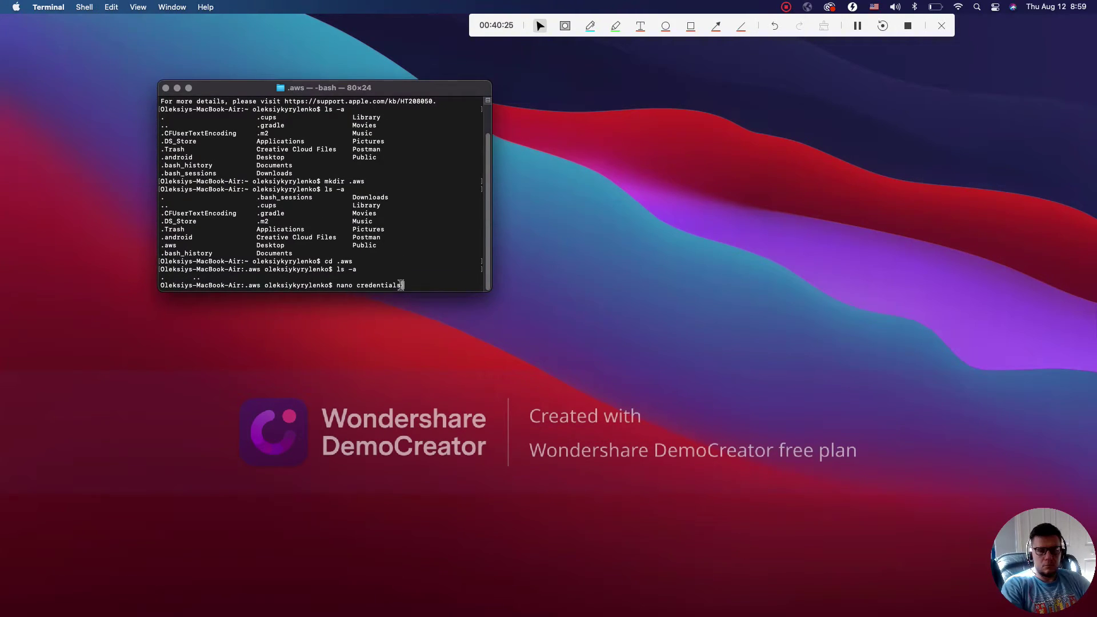
key(Return)
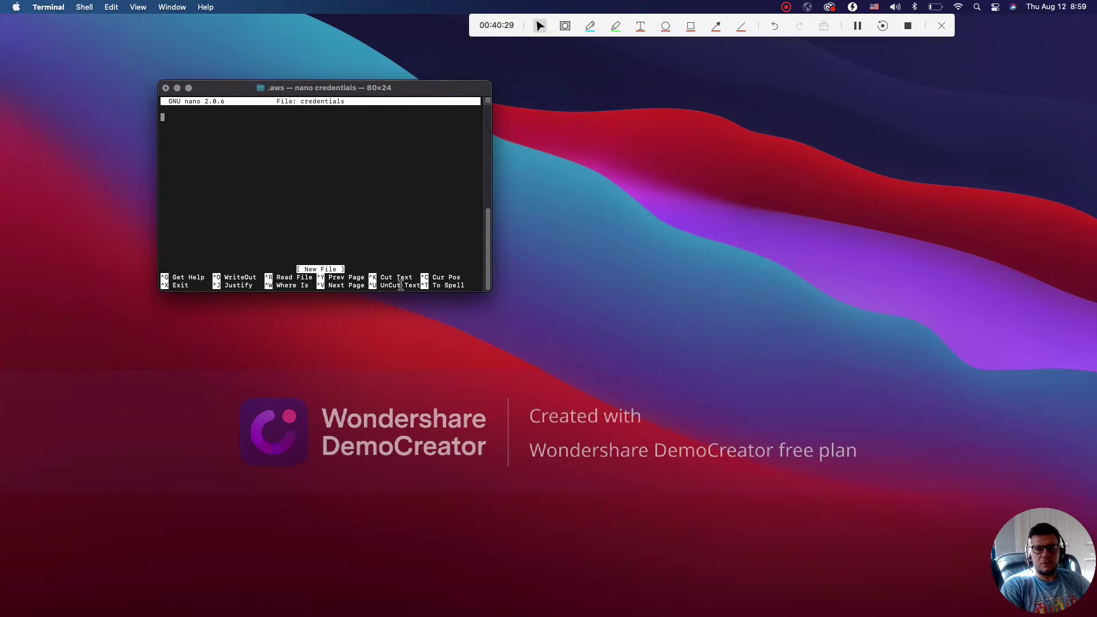
Return to the Firefox AWS CLI docs and copy the three-line ~/.aws/credentials default profile example
mouse_move(460, 611)
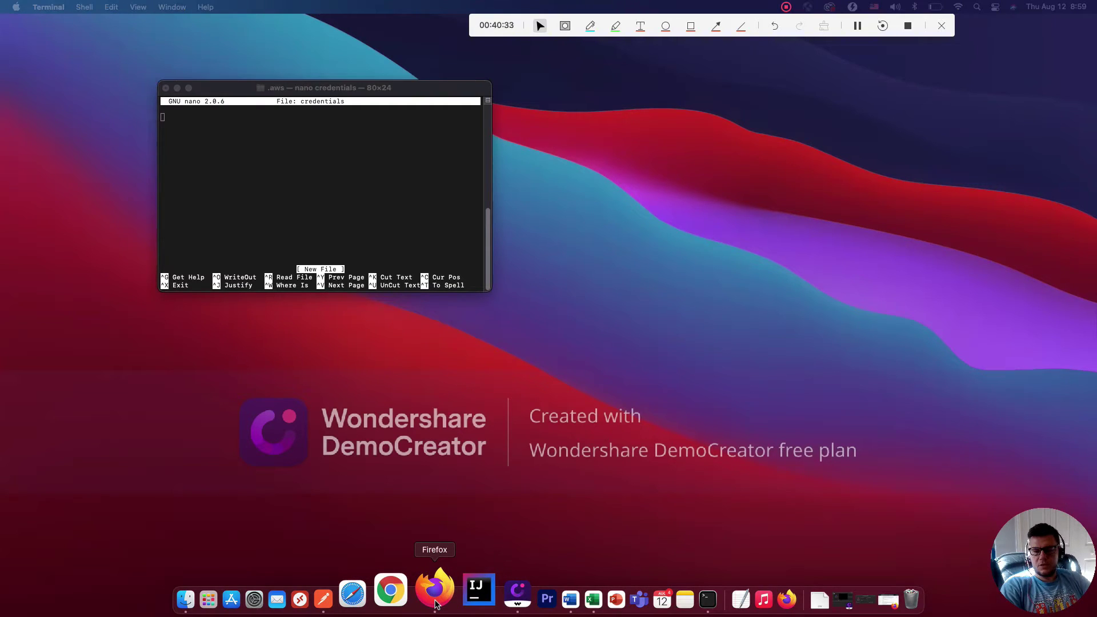
right_click(435, 596)
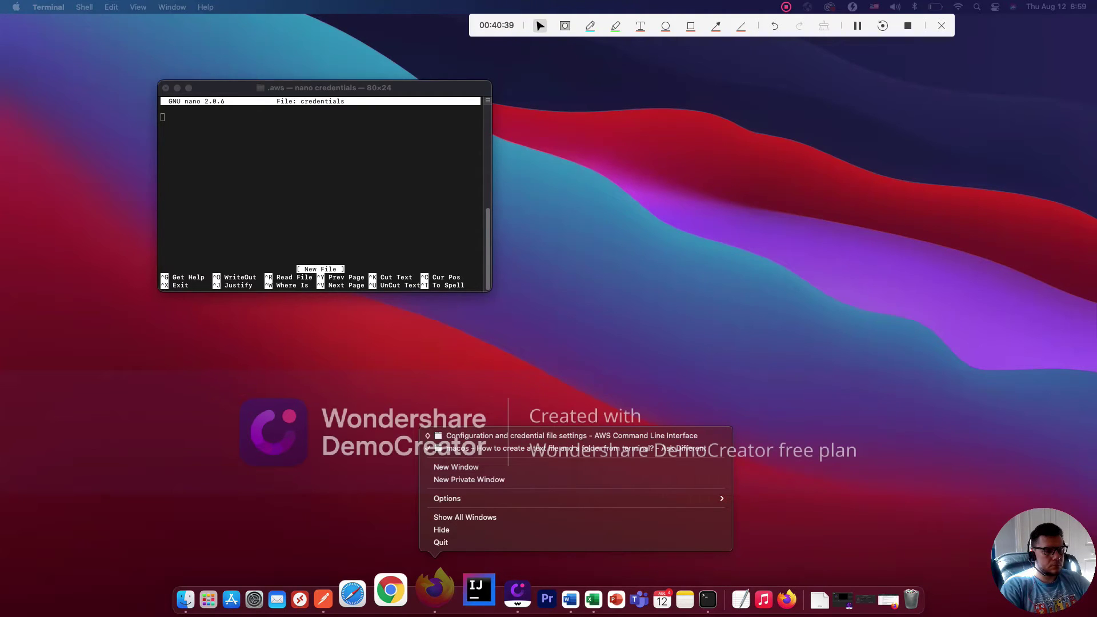
key(Escape)
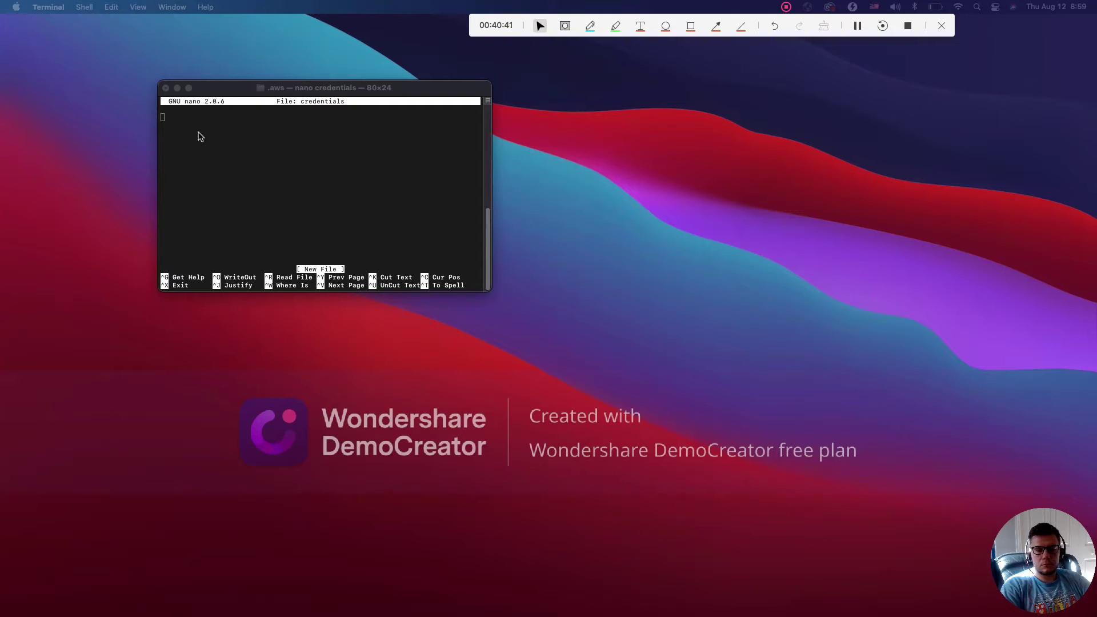
mouse_move(337, 615)
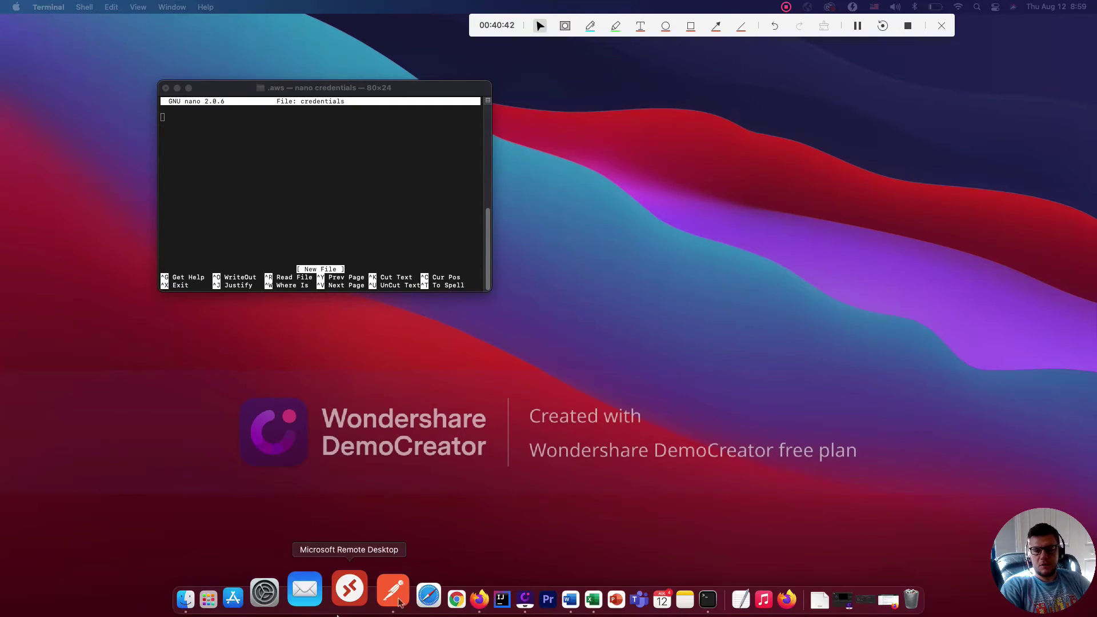
click(479, 598)
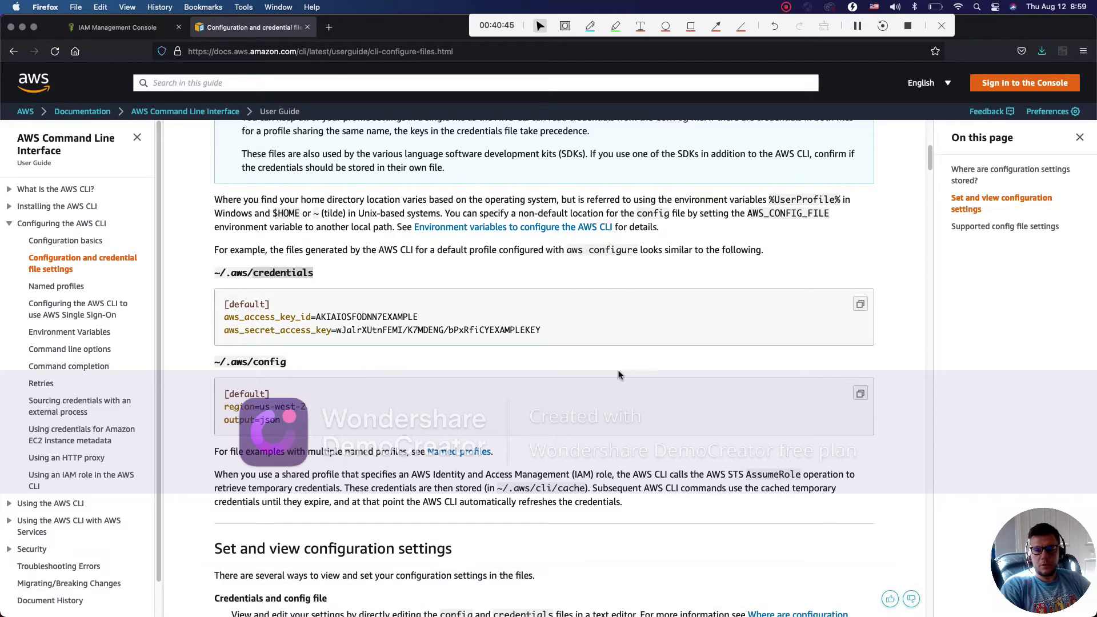
drag(542, 331, 217, 309)
key(super+c)
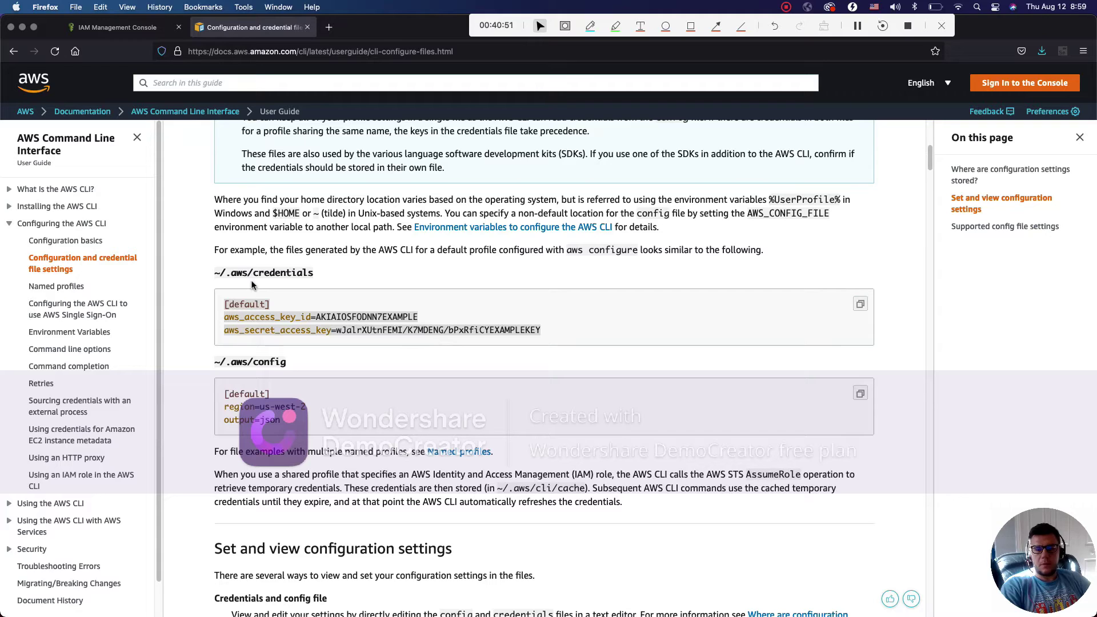
Paste the example [default] credentials block into the credentials file open in nano
mouse_move(379, 615)
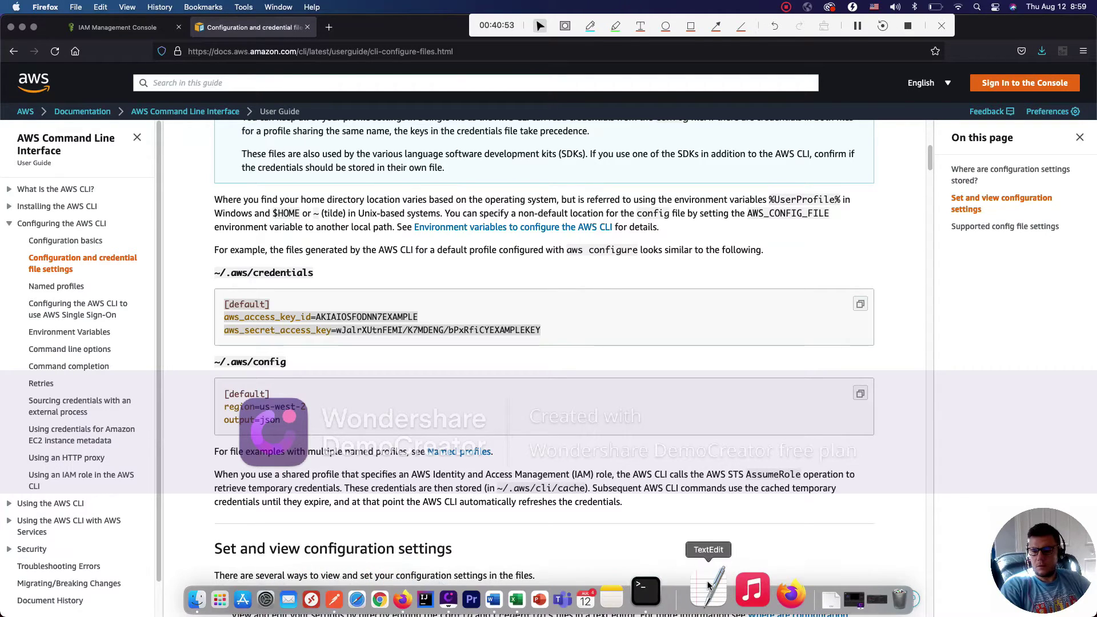
click(677, 587)
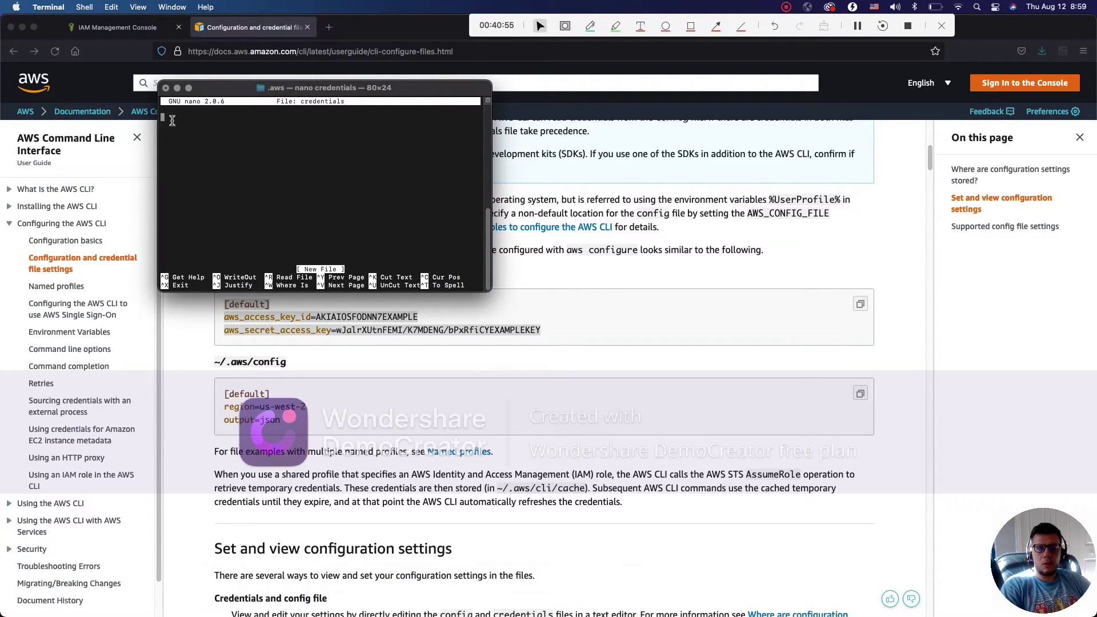
key(super+v)
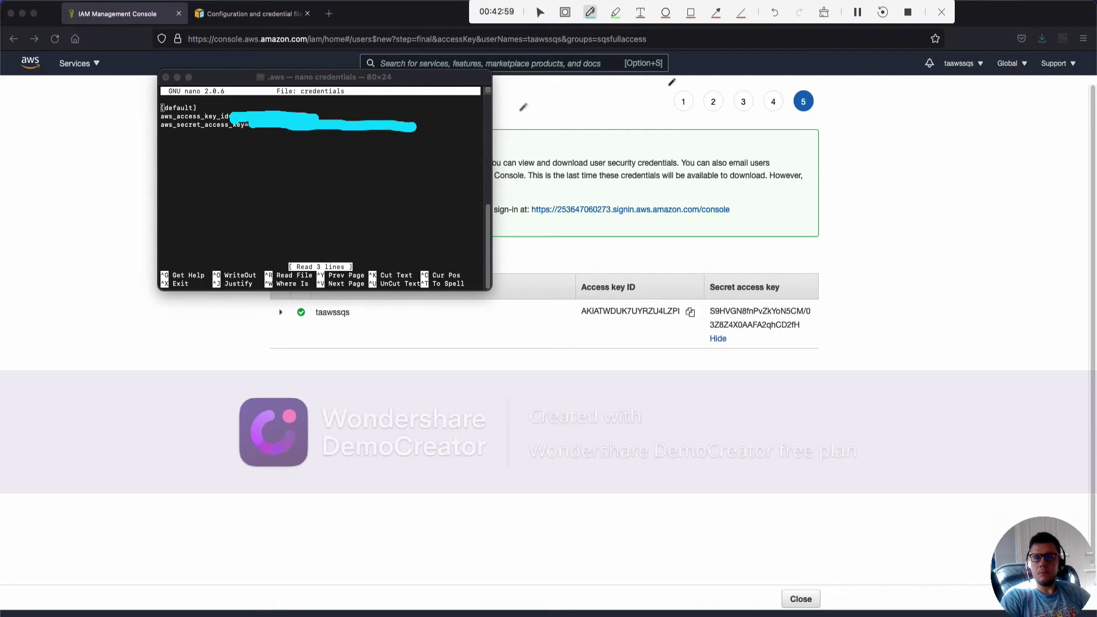
Save the credentials file with the new user's keys, exit nano and close Terminal
click(540, 12)
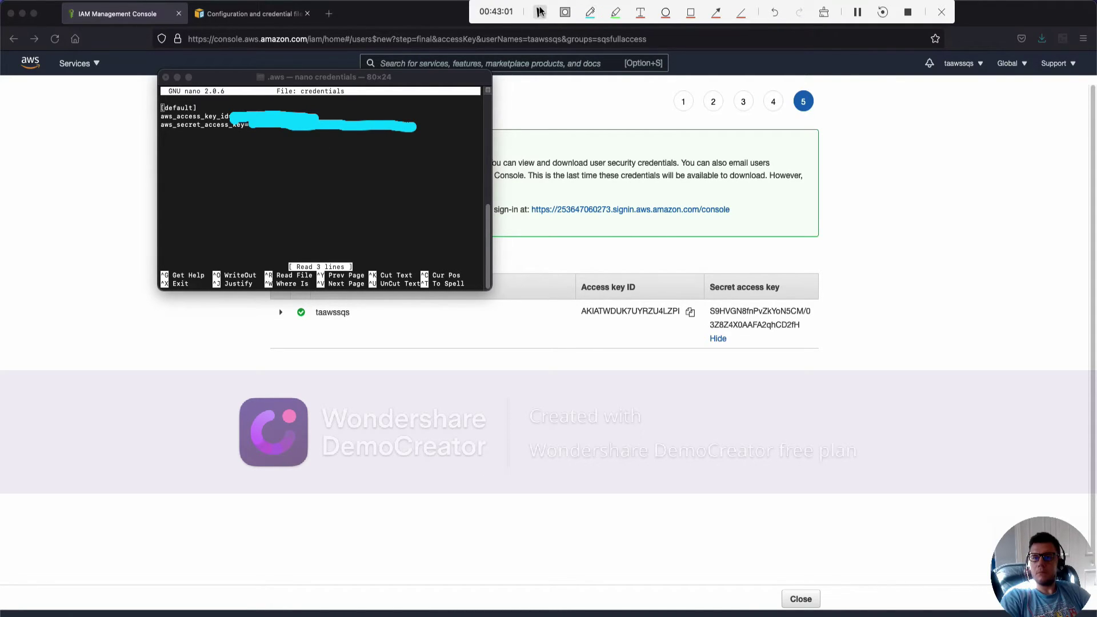
click(316, 120)
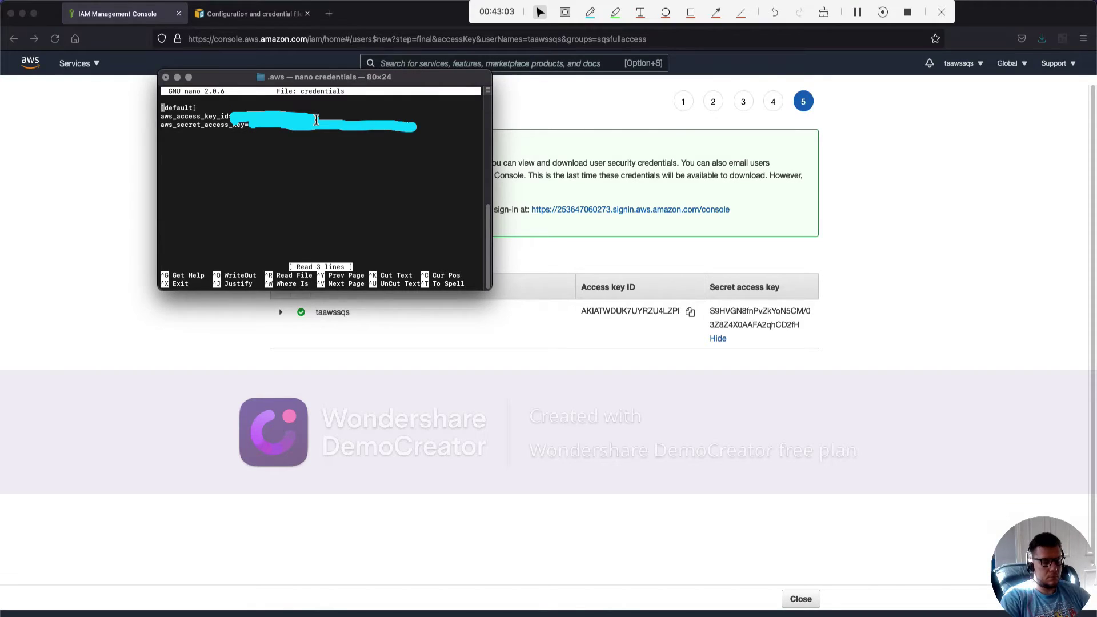
key(ctrl+x)
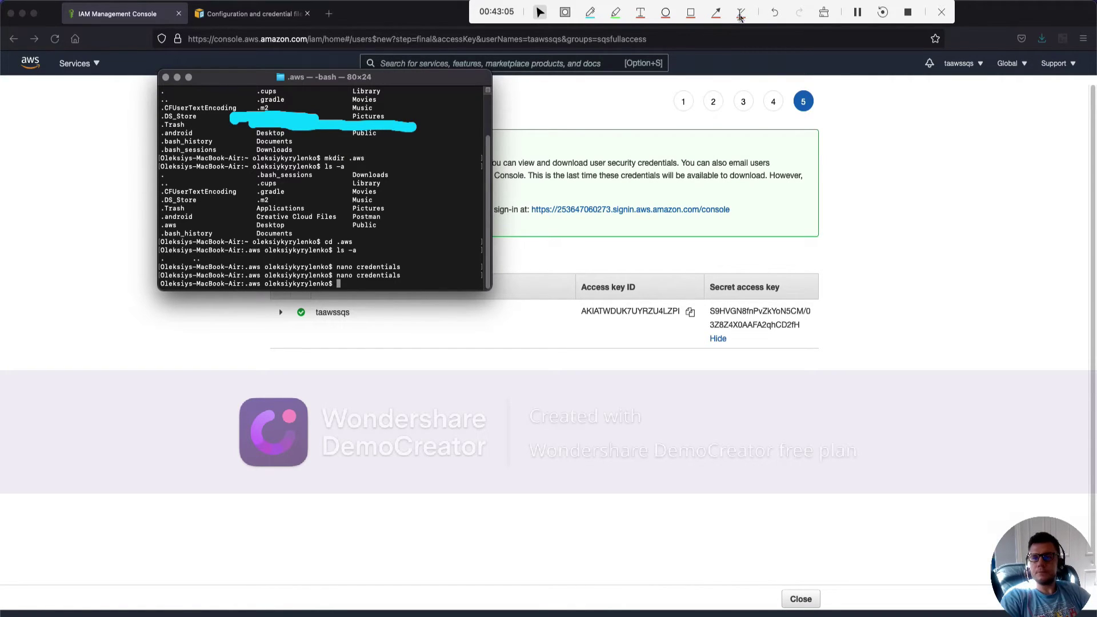
click(824, 12)
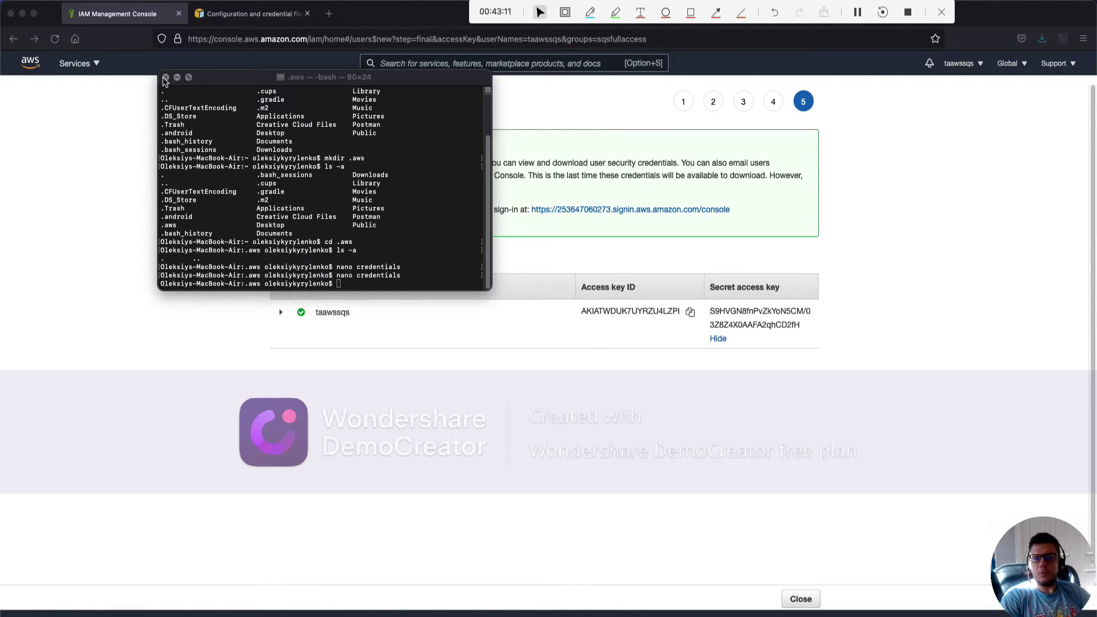
click(164, 77)
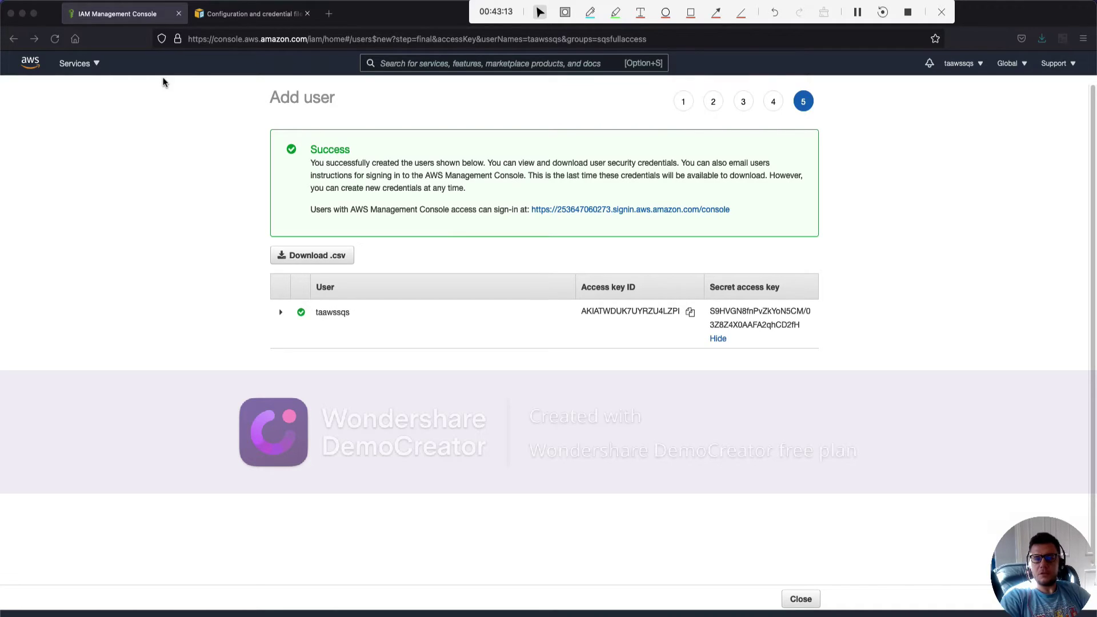
Search the console for 'sqs' and open Simple Queue Service
click(437, 61)
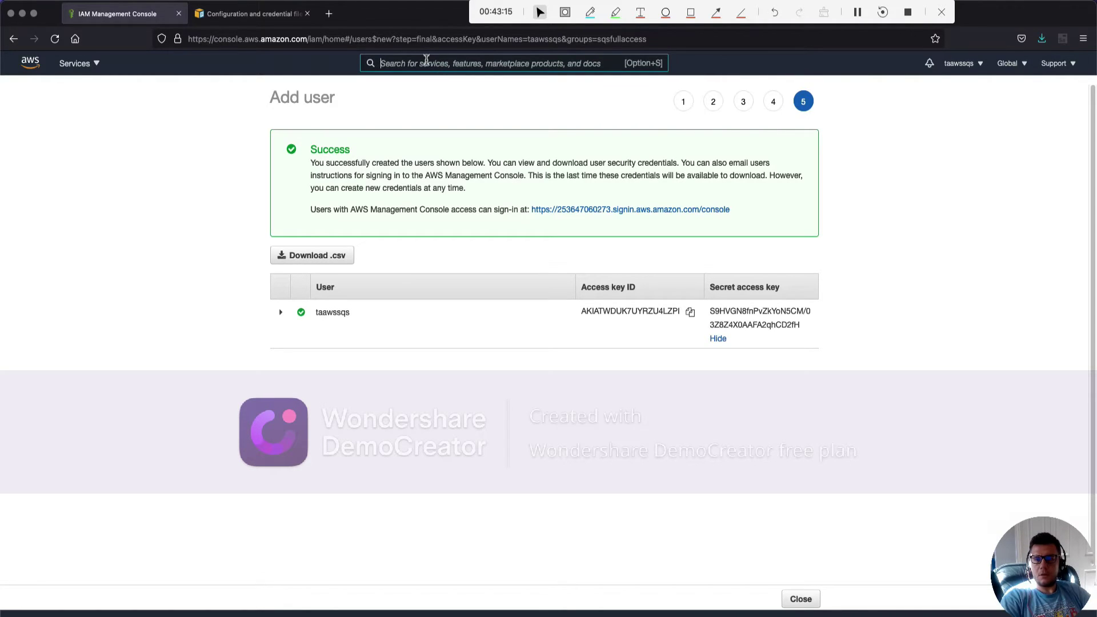
text(s)
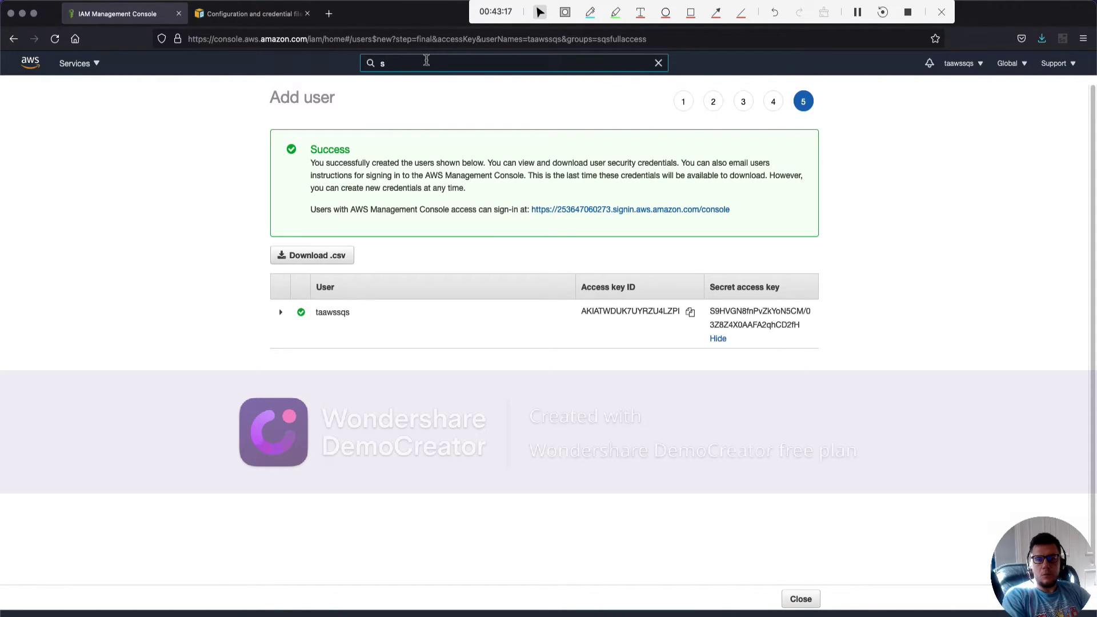
text(qs)
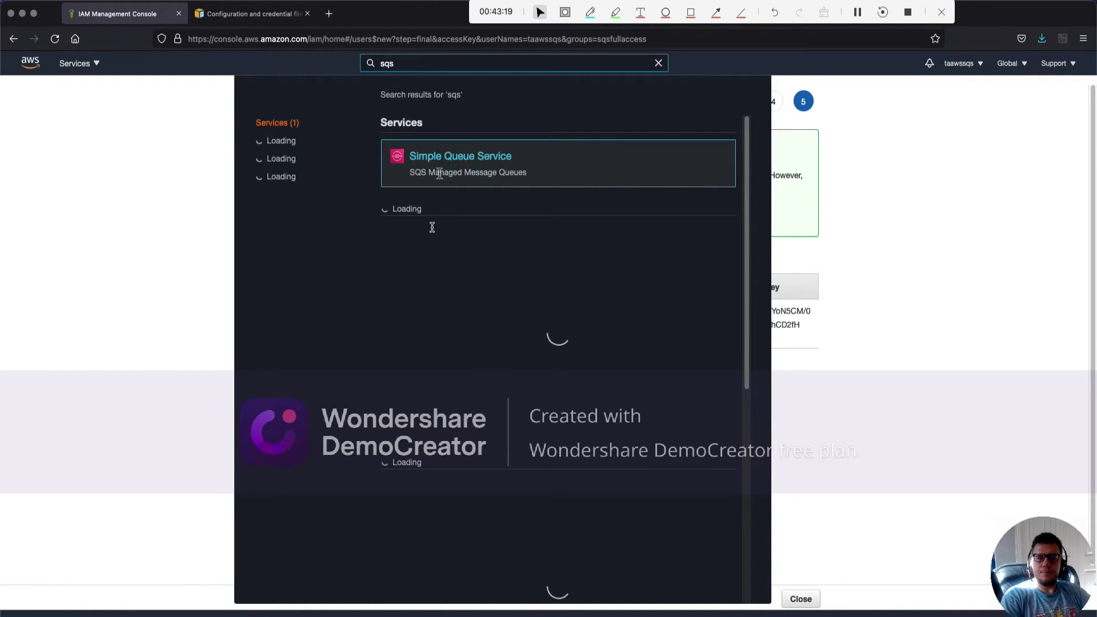
click(459, 158)
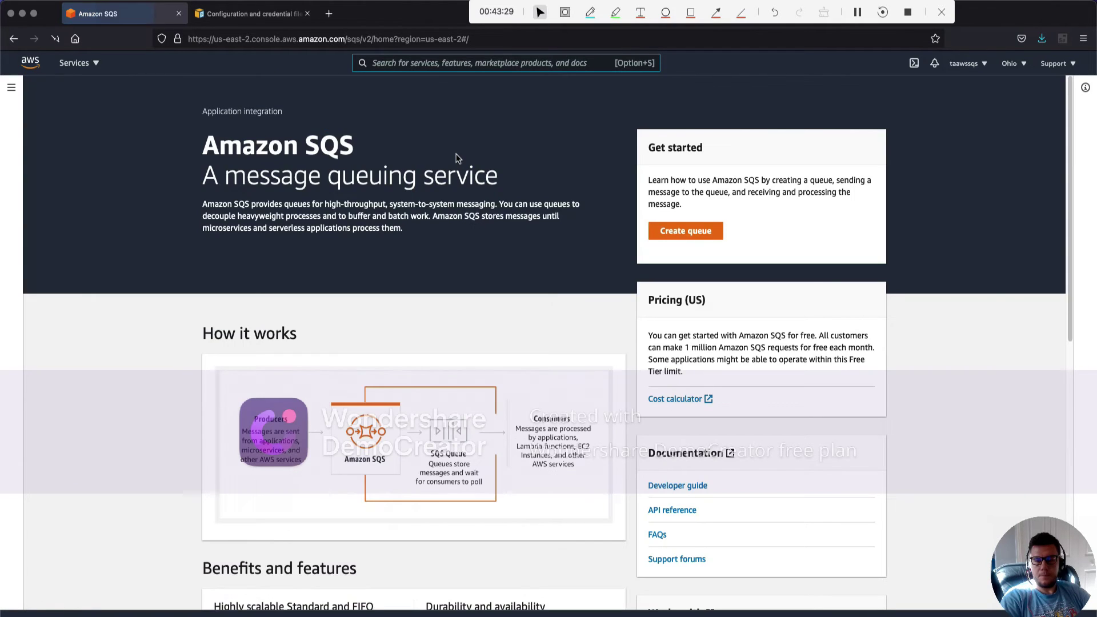
Start a Standard queue named MyQueue, keeping the default configuration and basic access policy
click(686, 231)
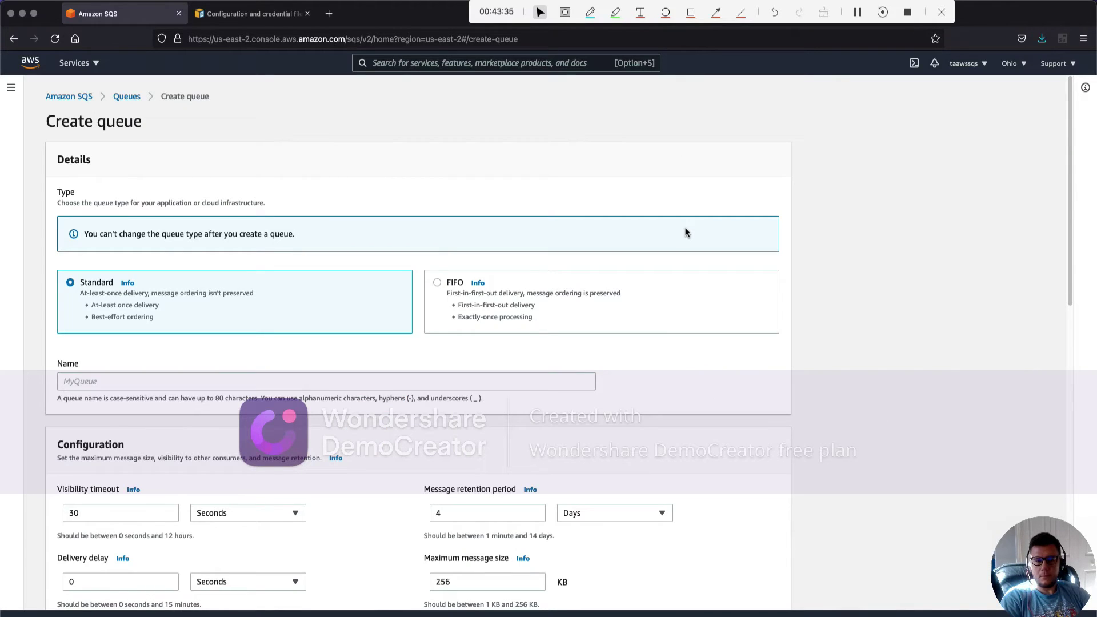
scroll(407, 163, down, 1)
scroll(407, 163, down, 1)
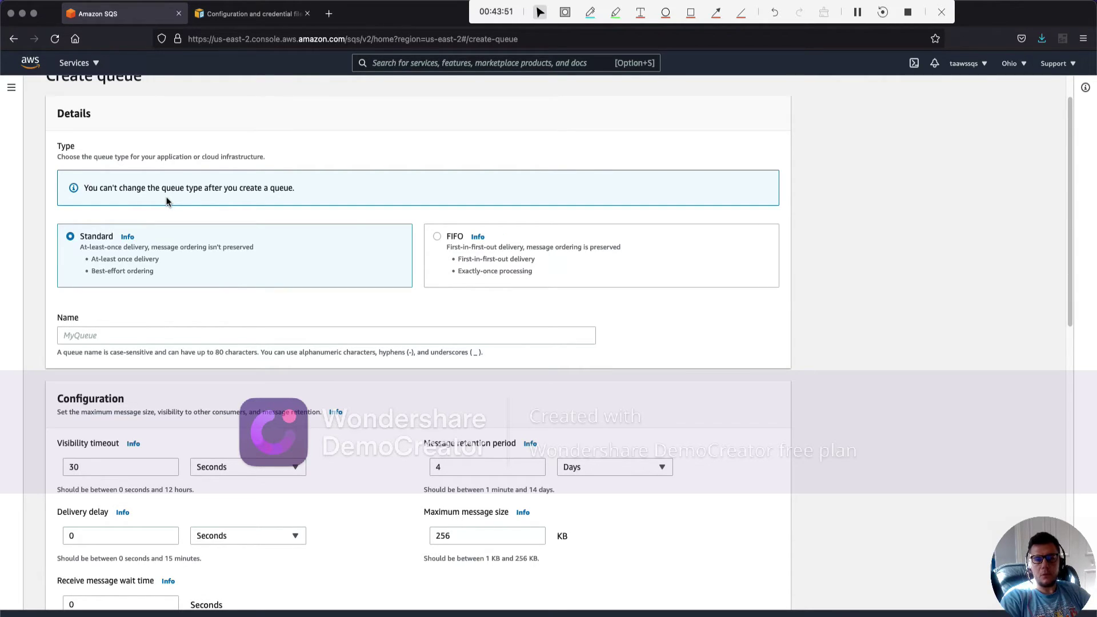
click(78, 332)
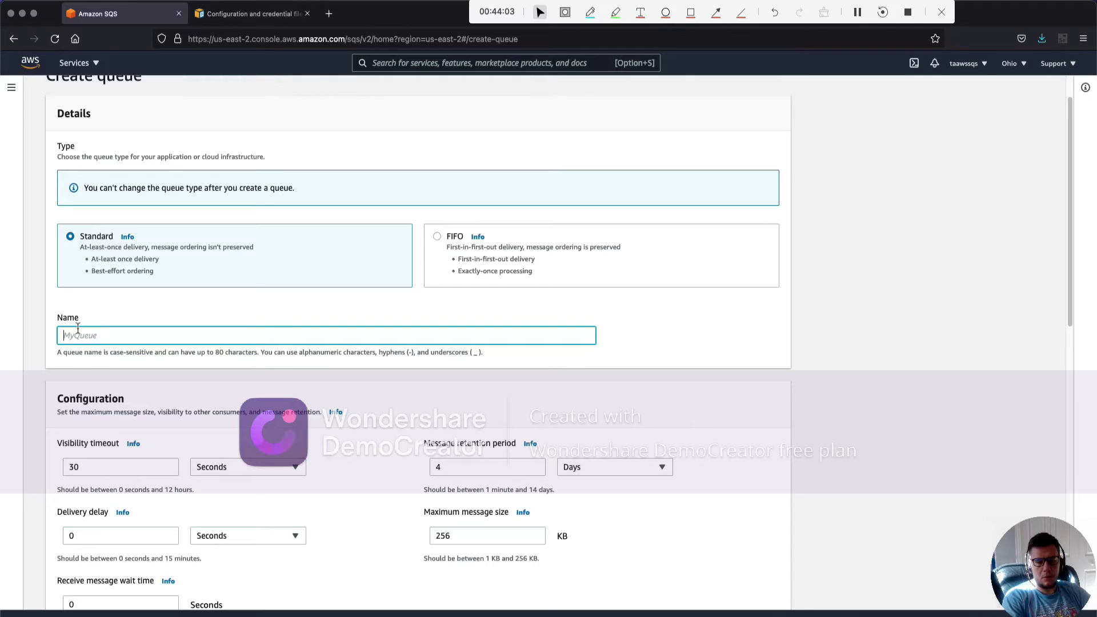
text(My)
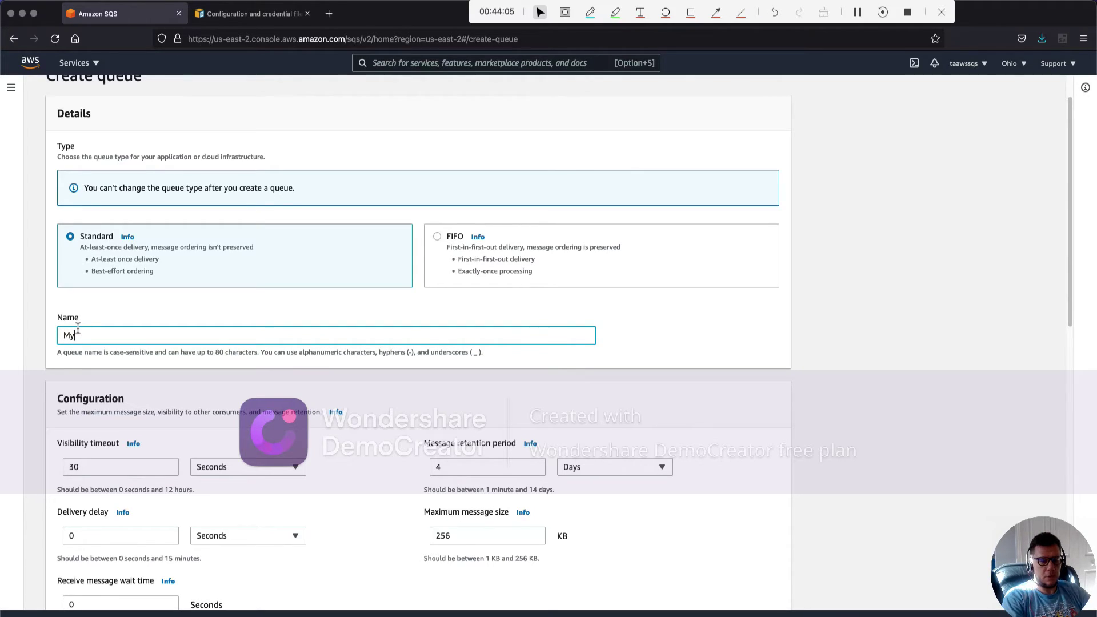
text(Q)
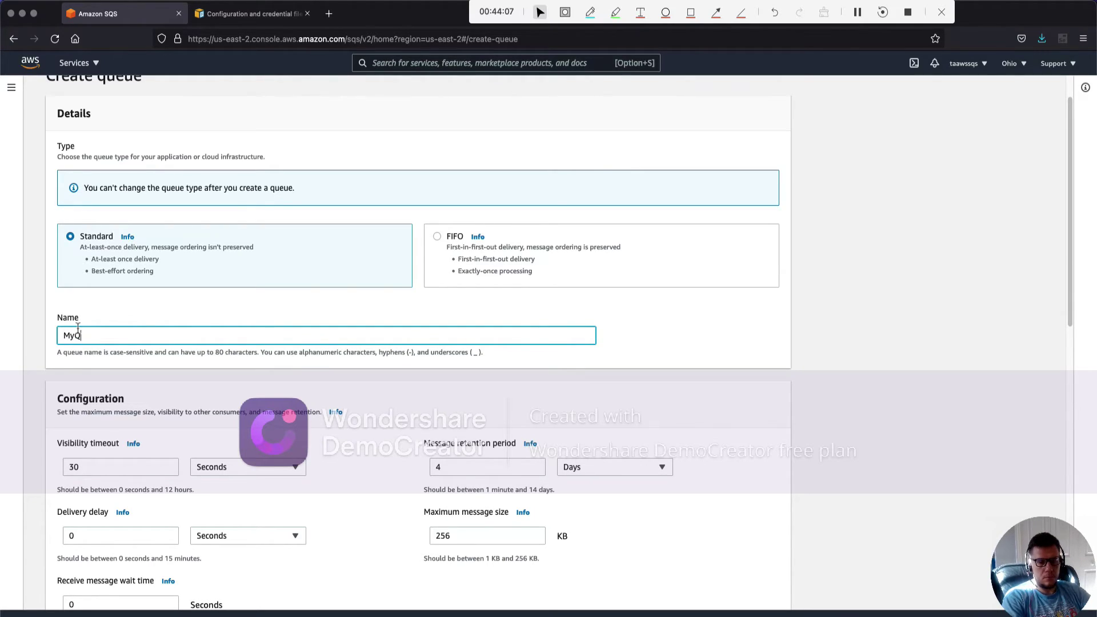
text(ueue)
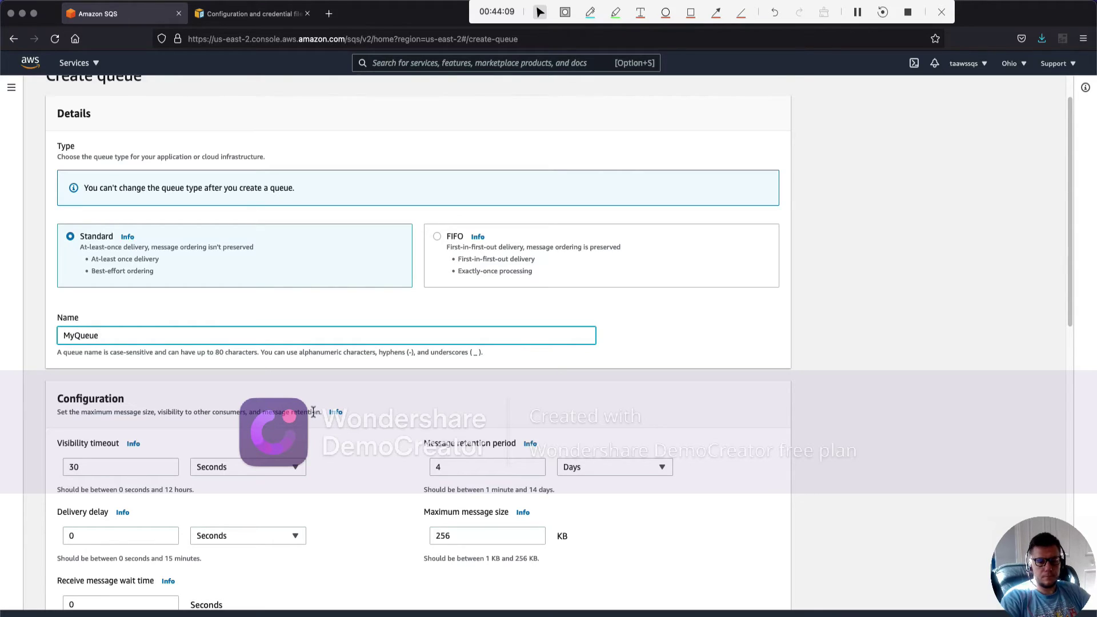
scroll(313, 416, down, 5)
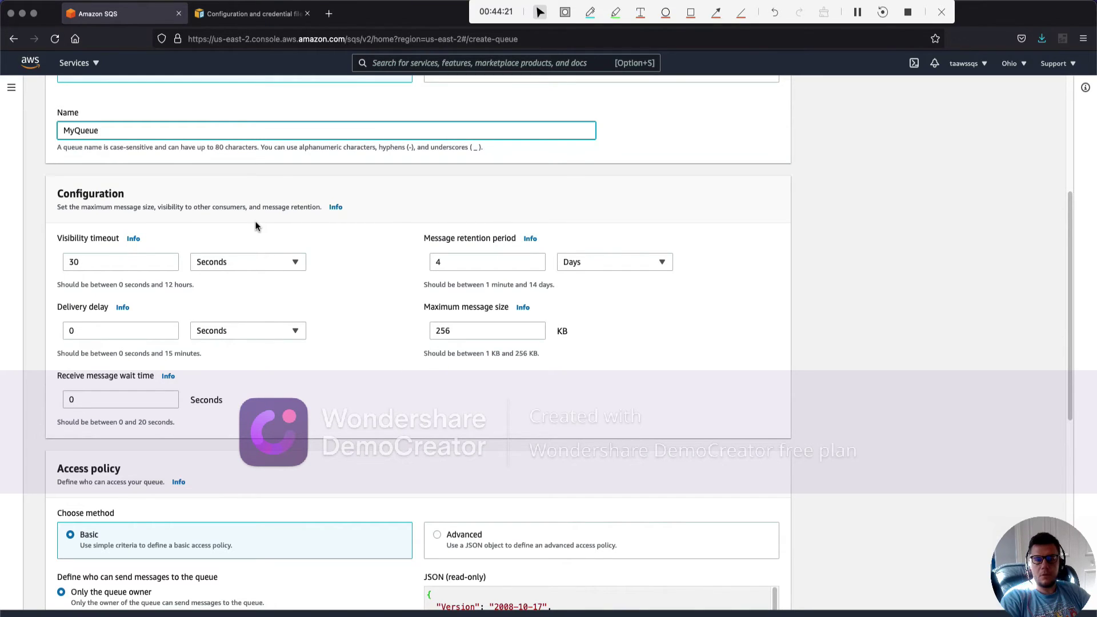
scroll(266, 362, down, 5)
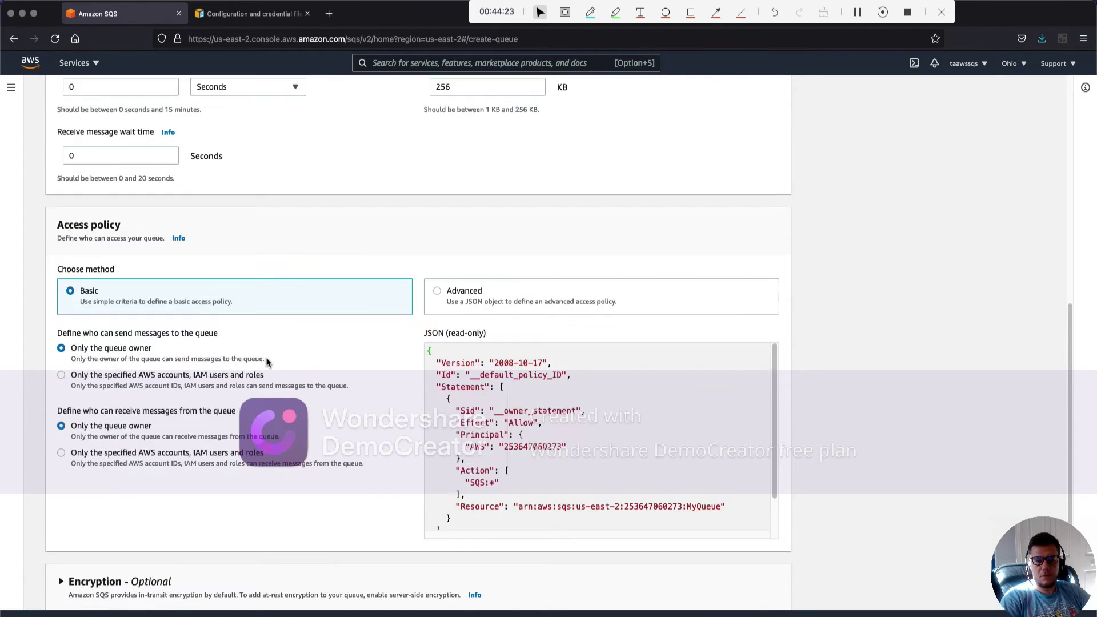
scroll(367, 421, down, 4)
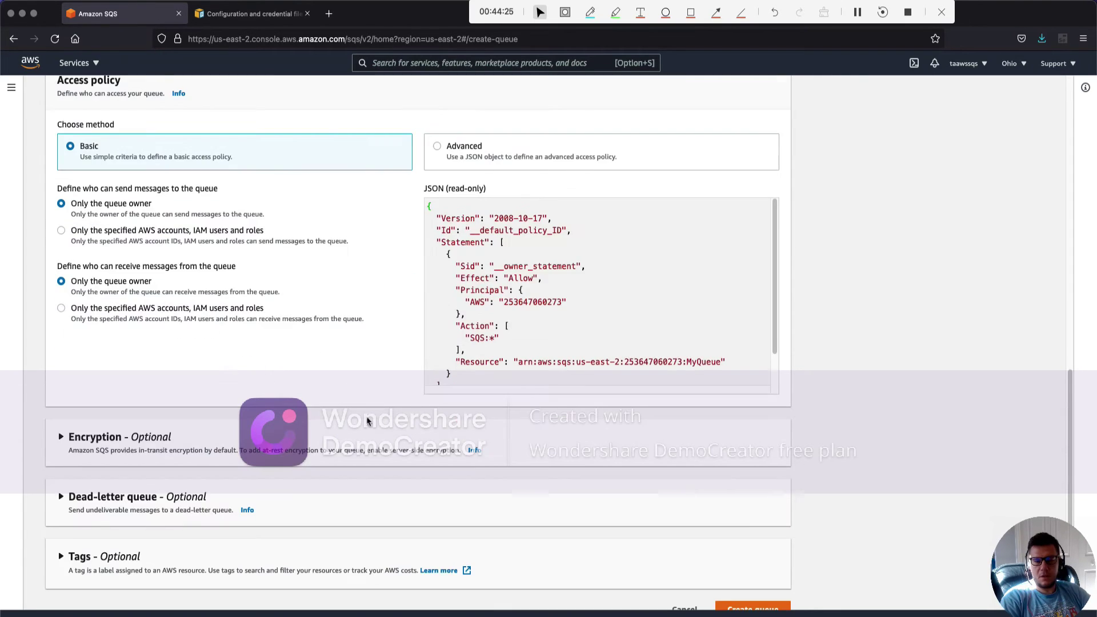
scroll(367, 421, down, 1)
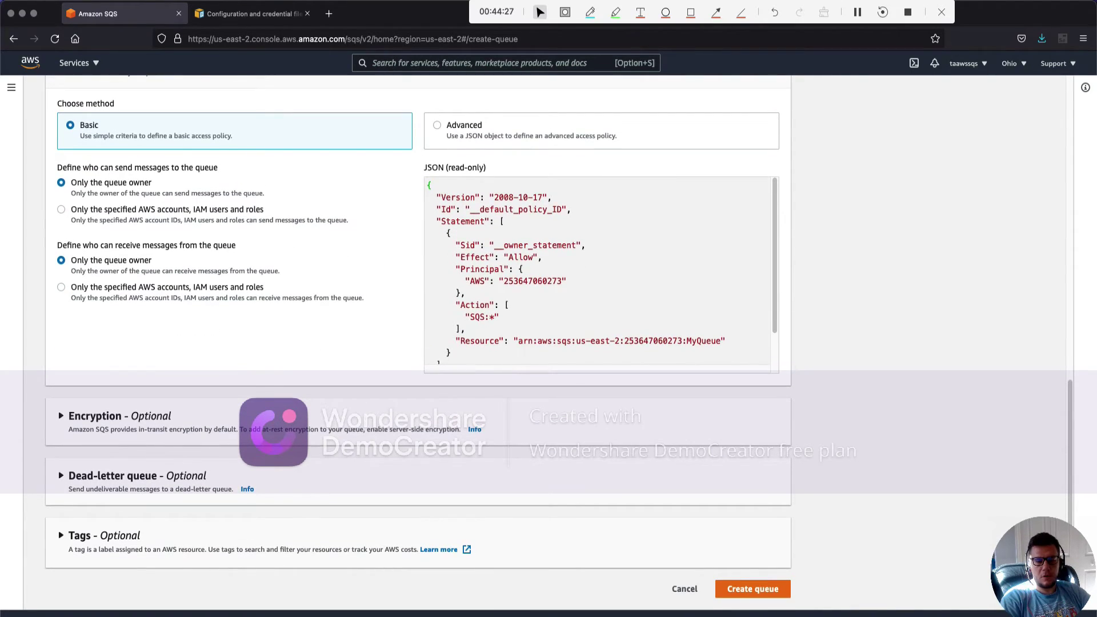
click(754, 589)
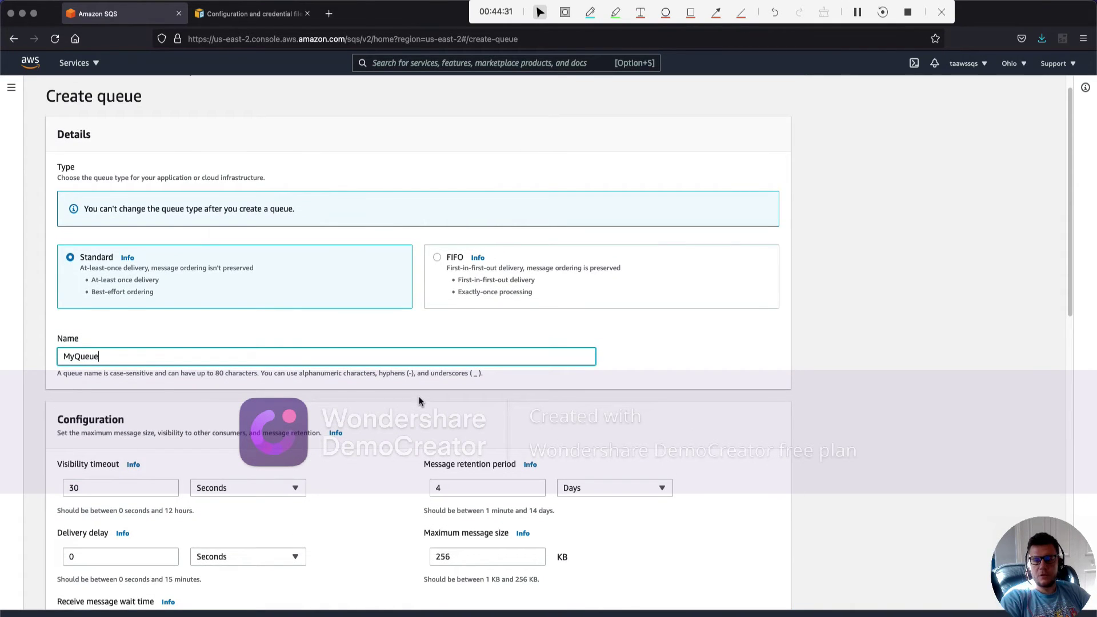
scroll(419, 402, down, 5)
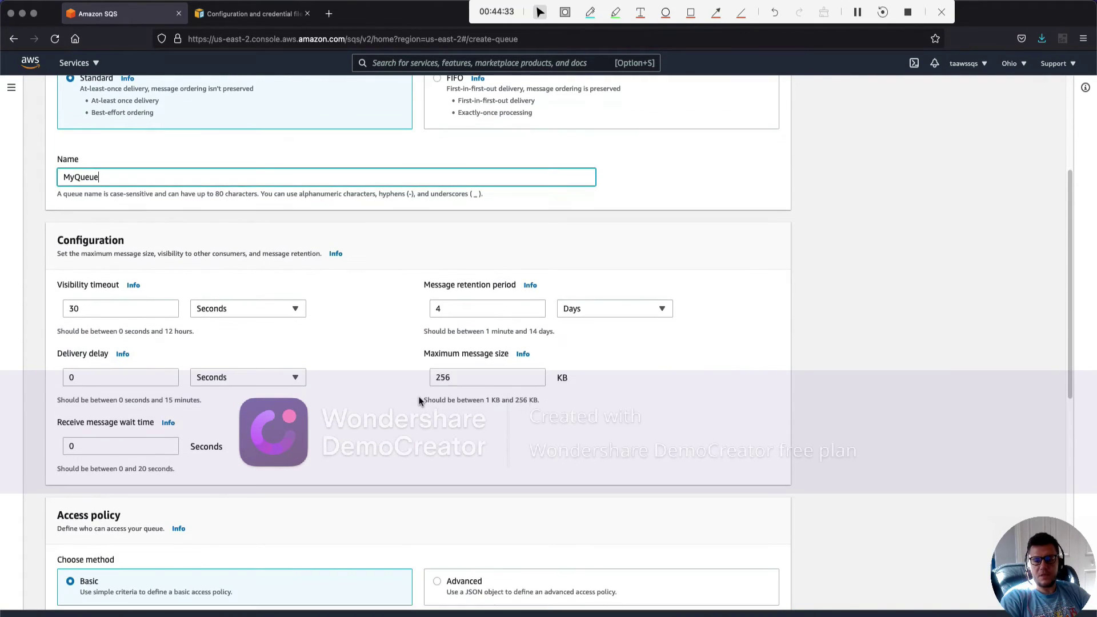
scroll(419, 401, down, 12)
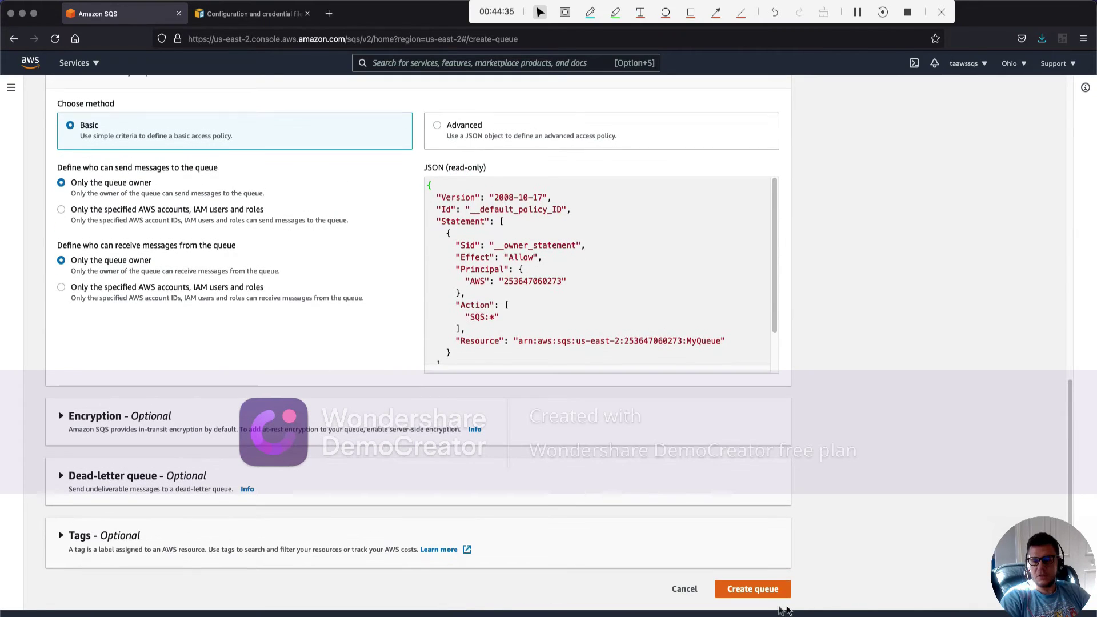
Create the MyQueue standard queue and go to its Send and receive messages page
click(760, 594)
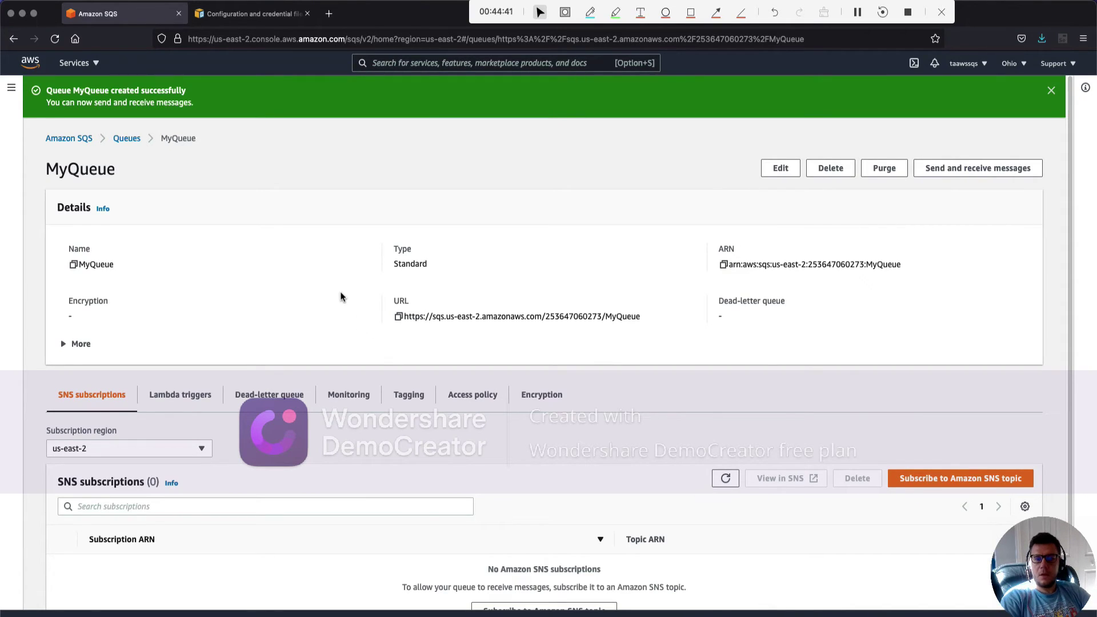
scroll(337, 296, down, 1)
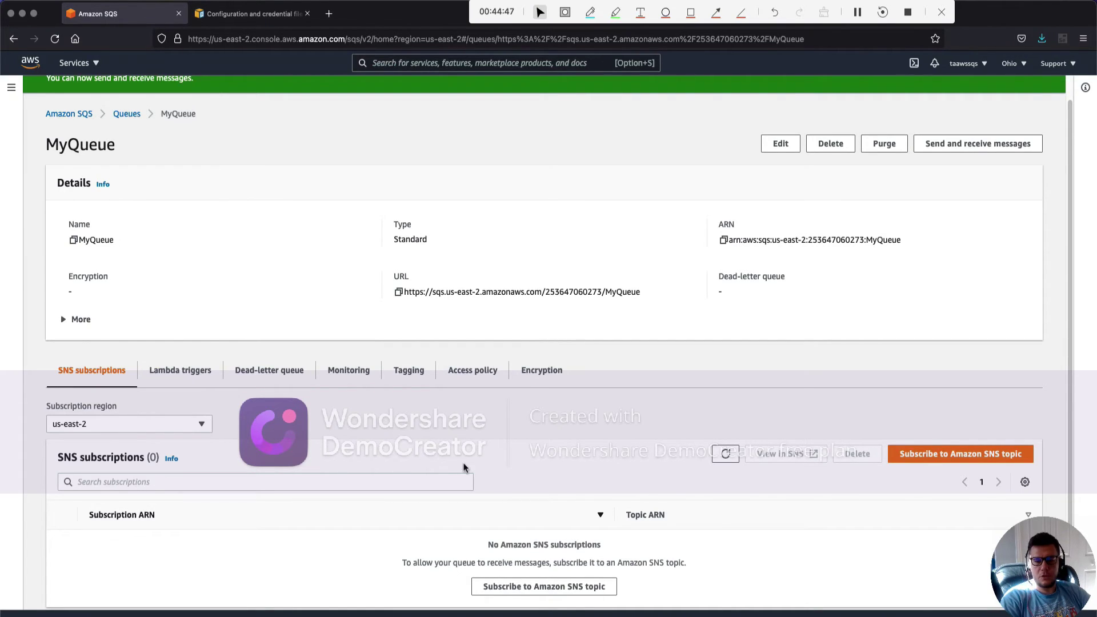
scroll(464, 464, down, 1)
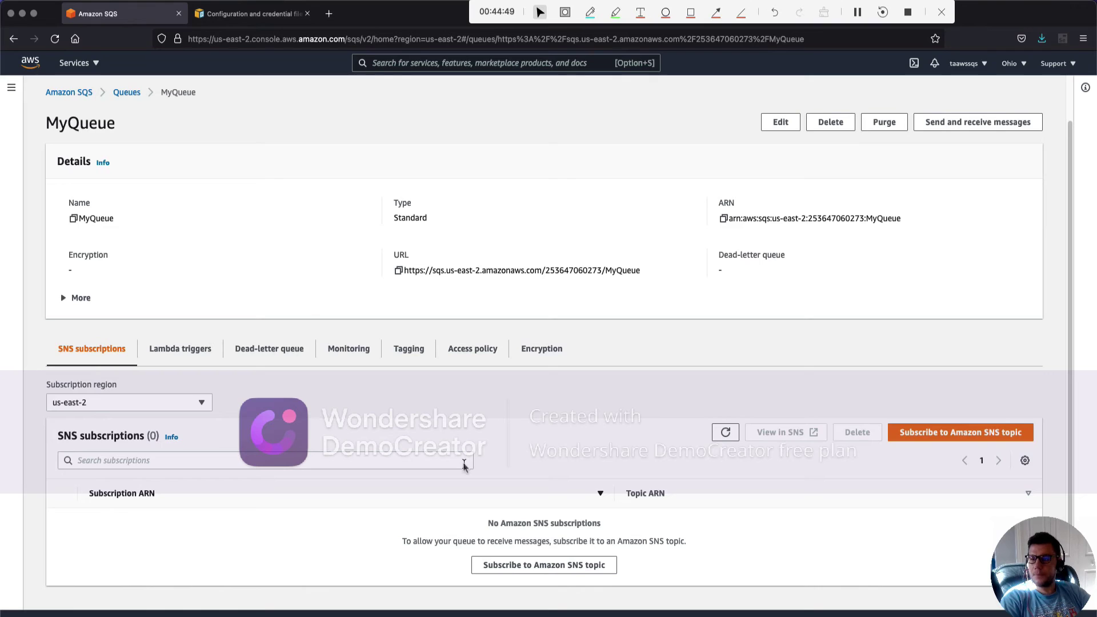
click(964, 123)
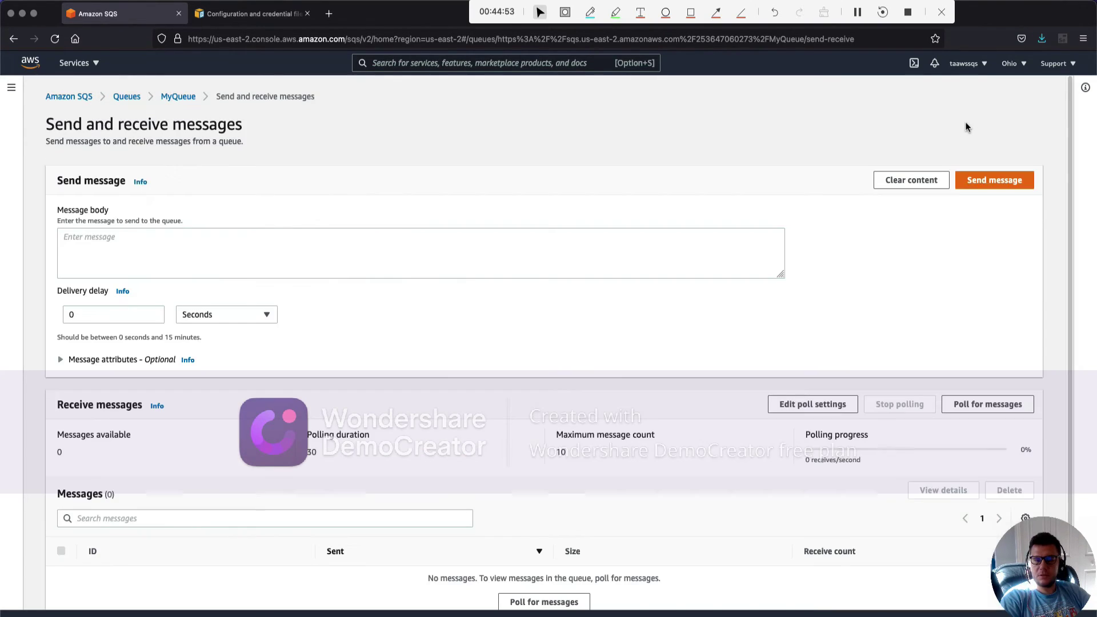
Send a 'hello world' message to MyQueue, then poll the queue for messages
click(74, 271)
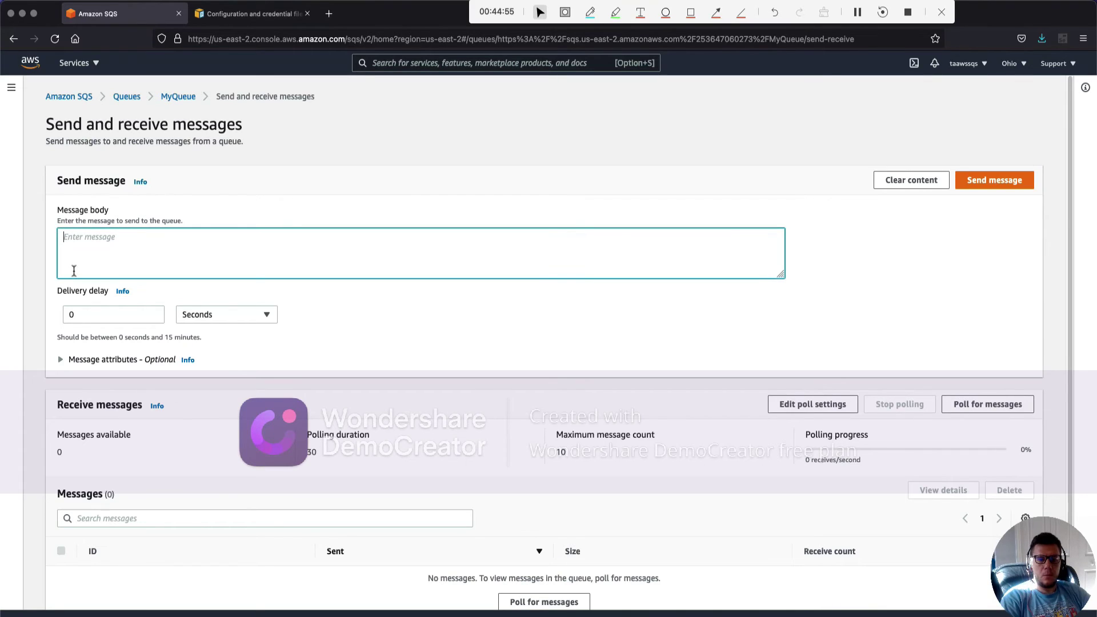
text(hello)
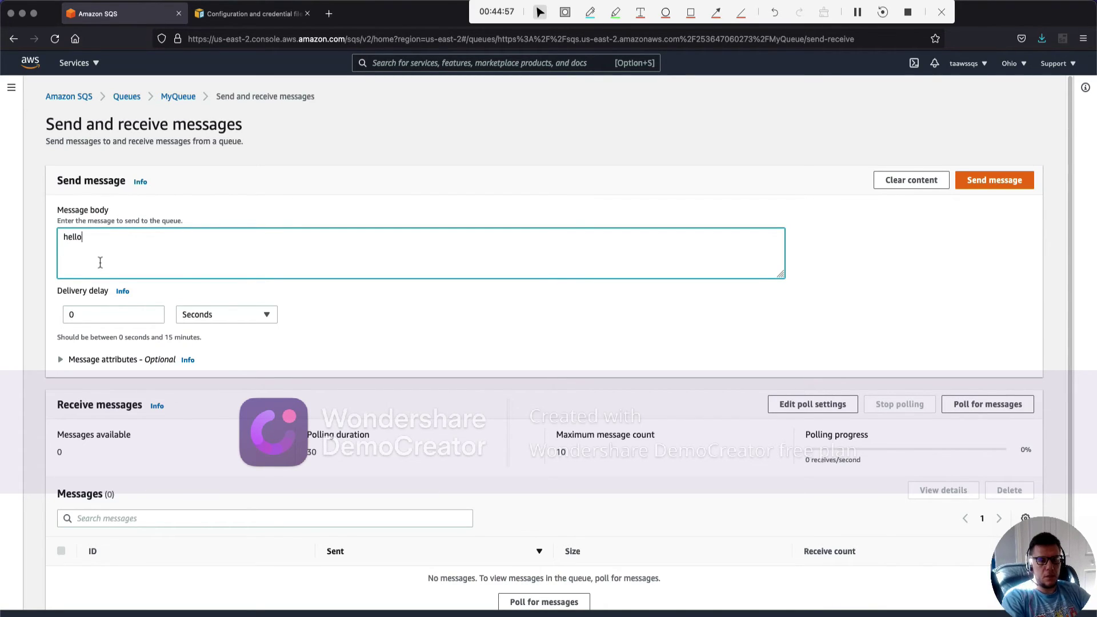
text( world)
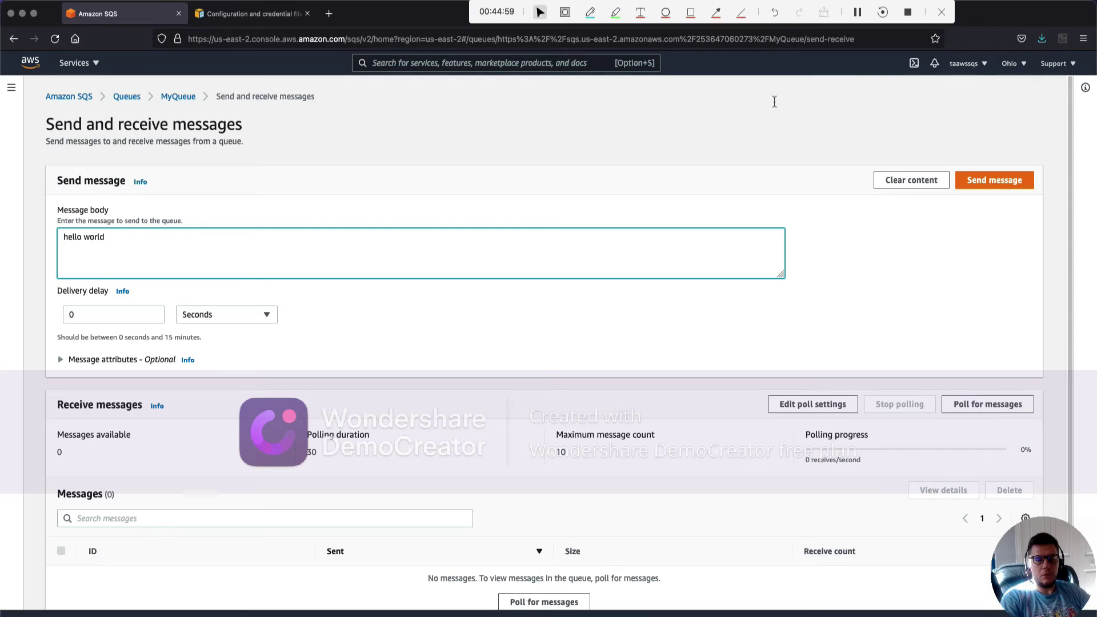
click(985, 181)
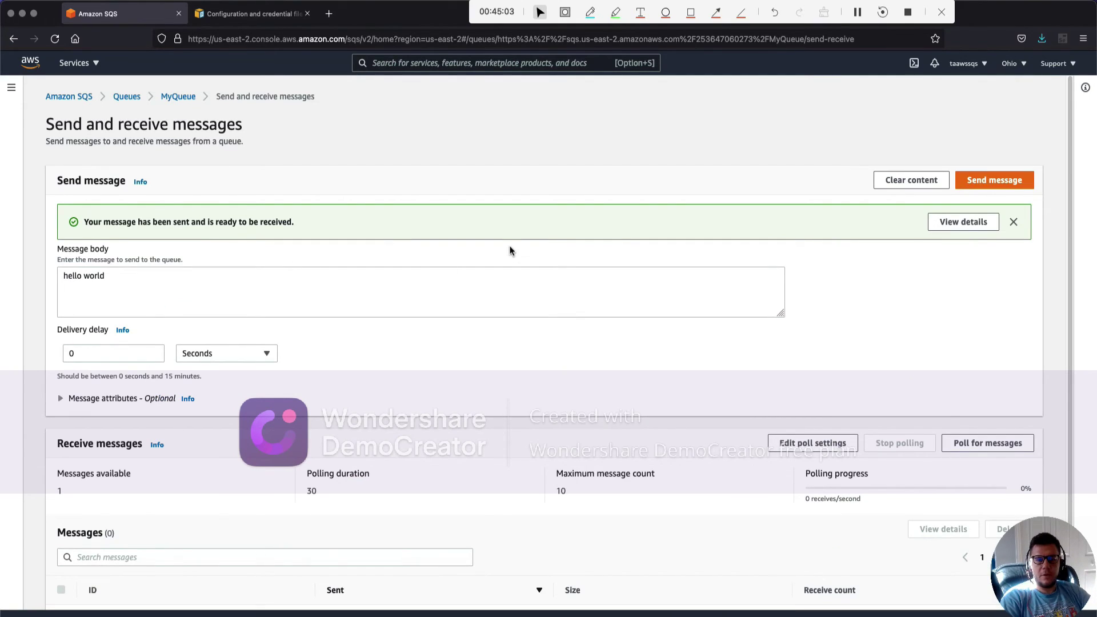
click(1012, 224)
scroll(230, 429, down, 1)
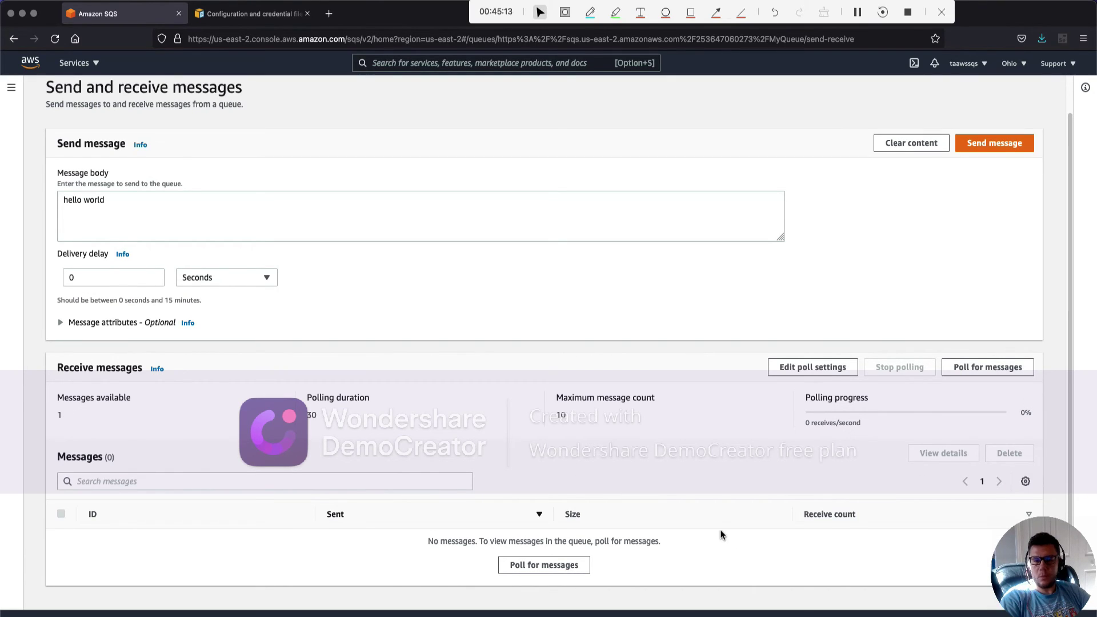
click(971, 377)
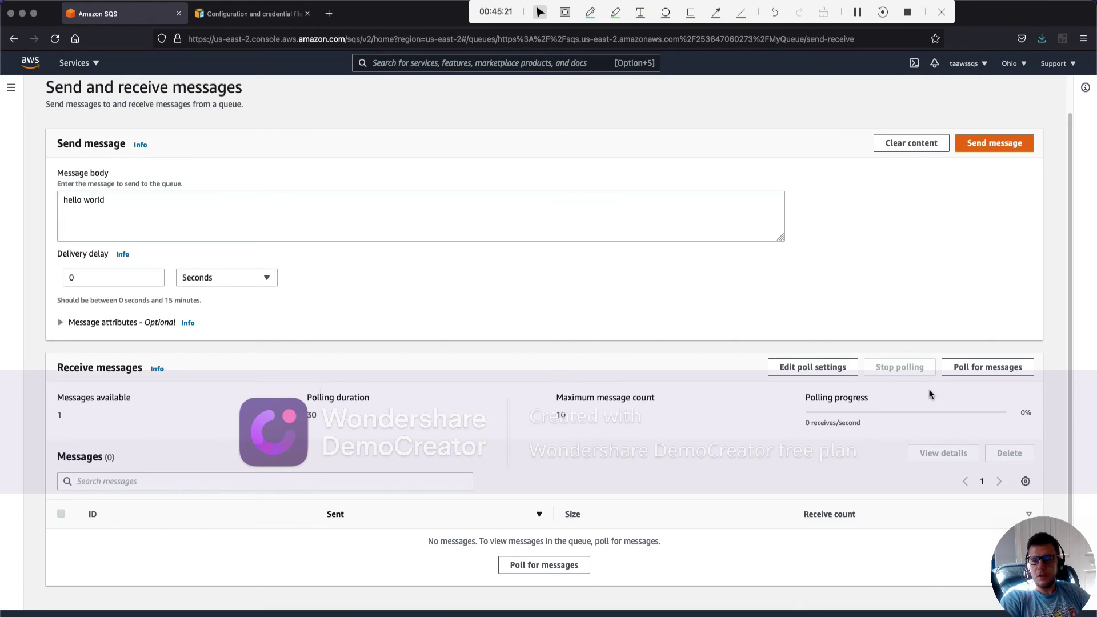
Set the polling duration to 5 seconds and poll to receive the 11-byte hello world message
click(806, 373)
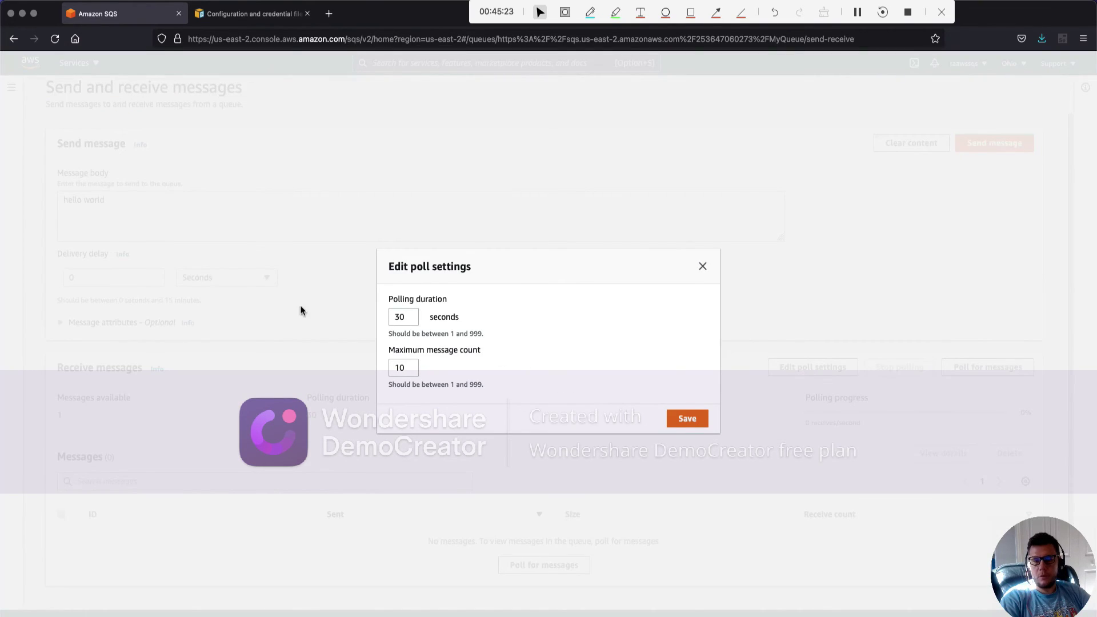
drag(415, 316, 381, 316)
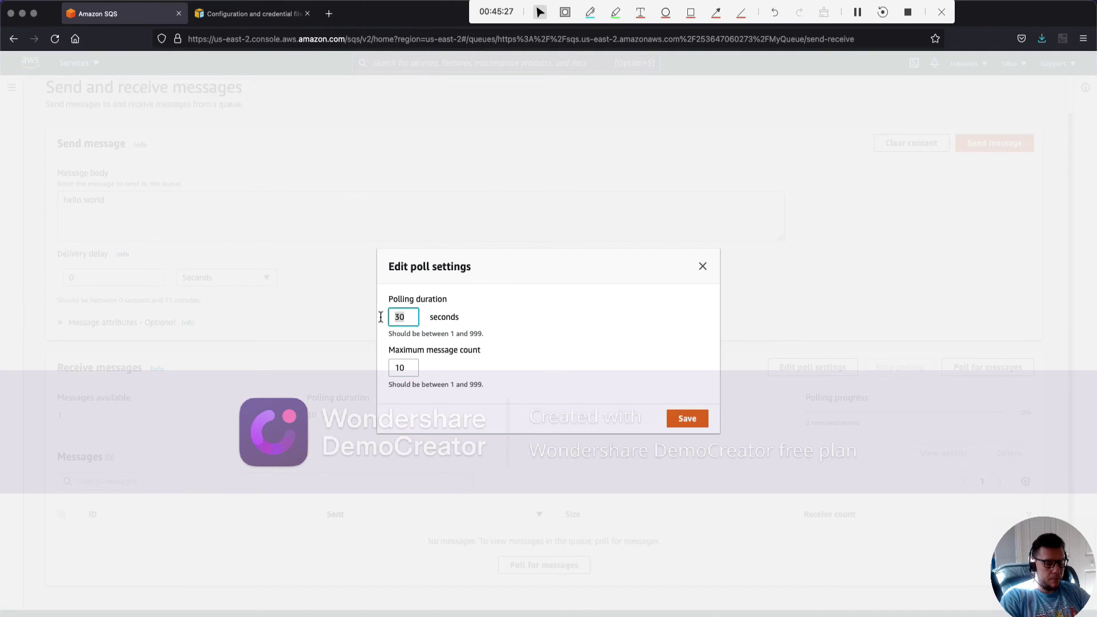
text(5)
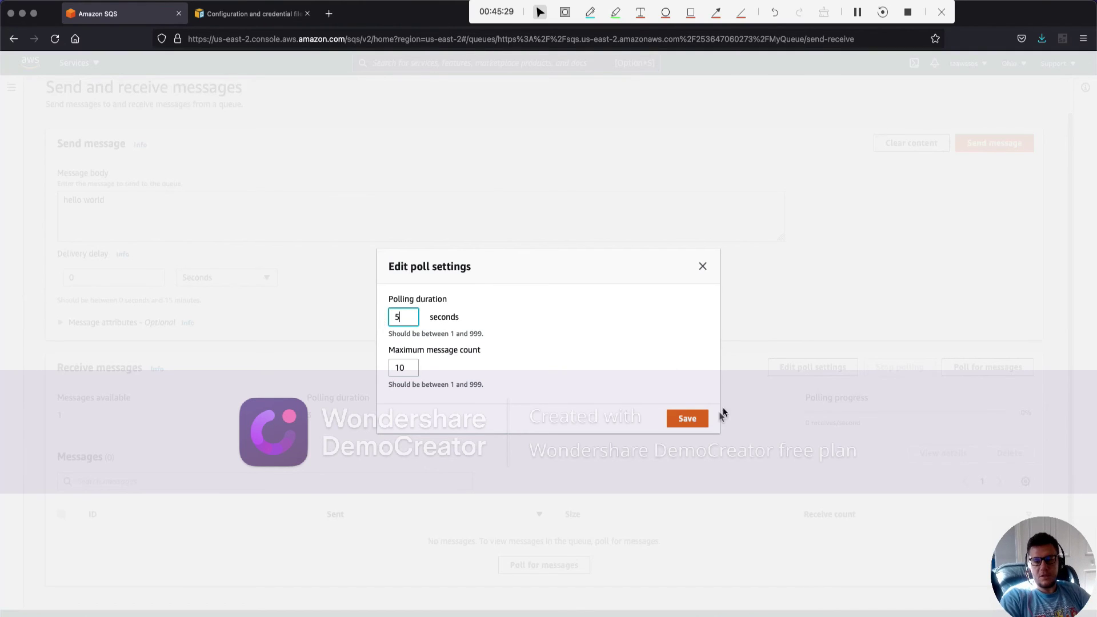
click(687, 419)
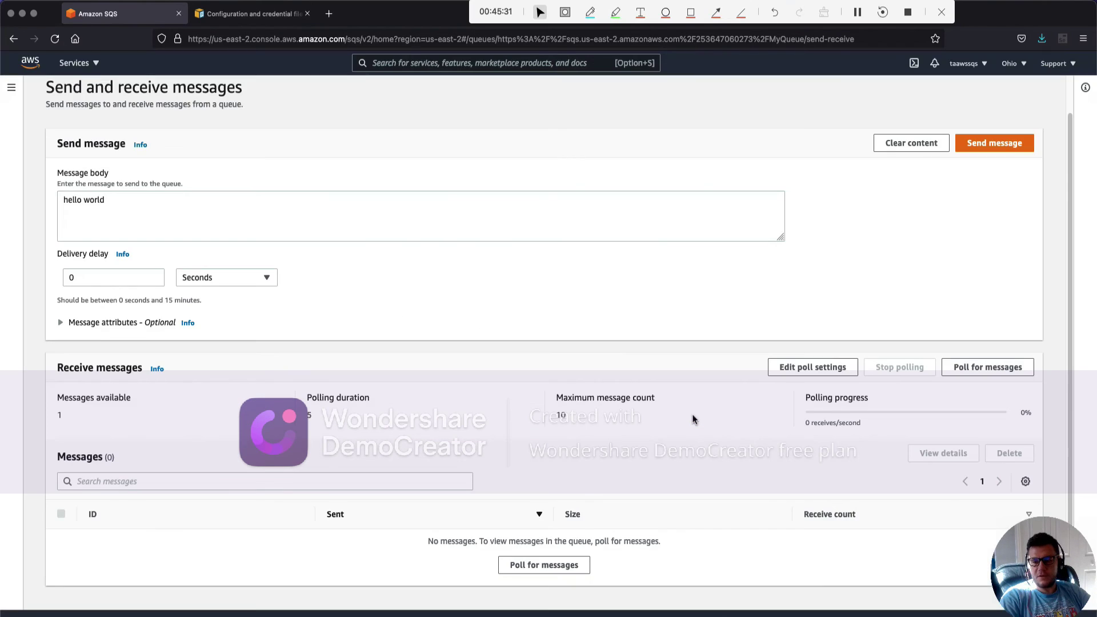
click(979, 367)
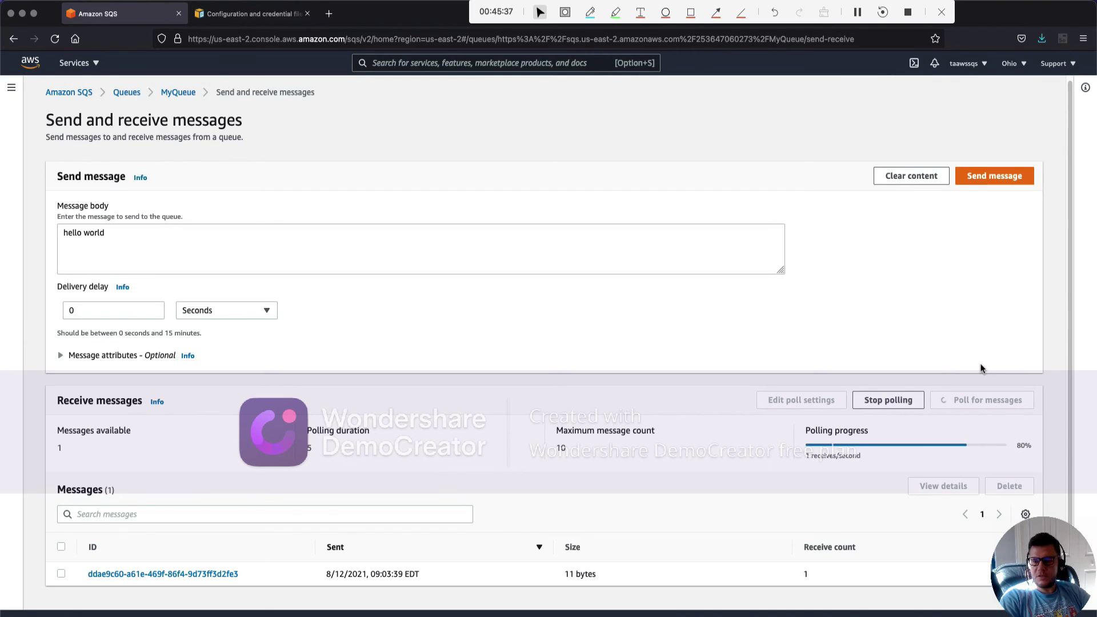
click(174, 573)
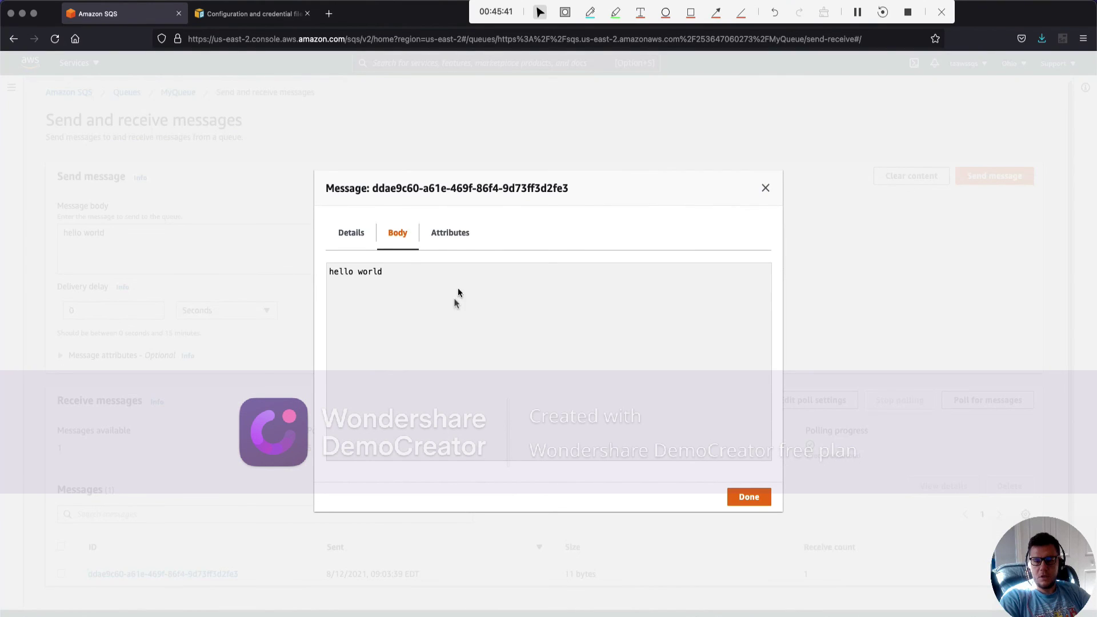
click(749, 498)
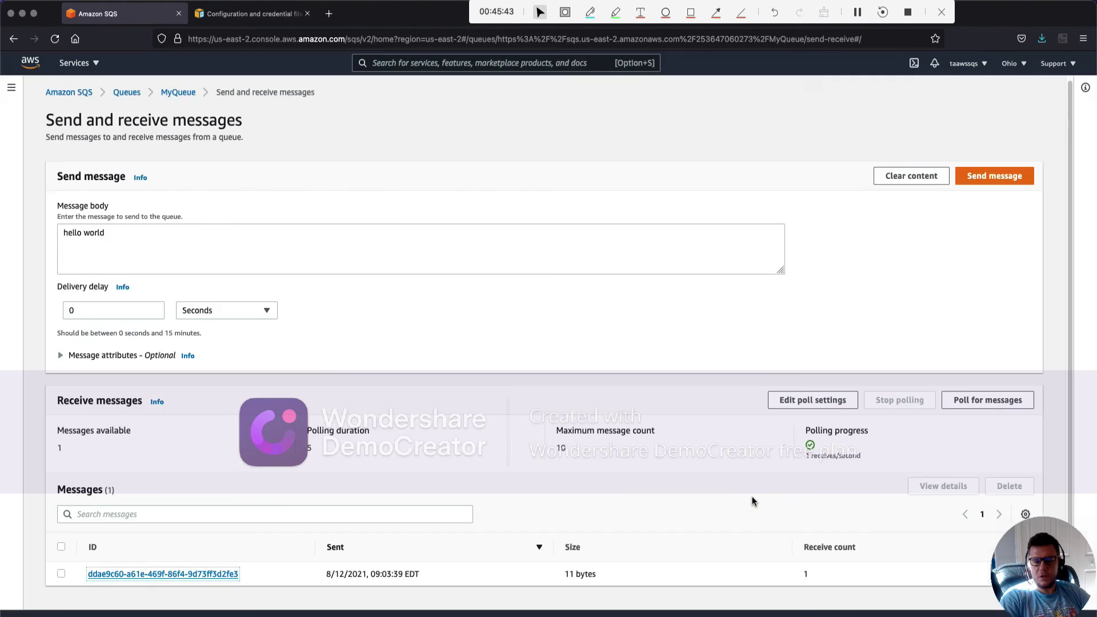